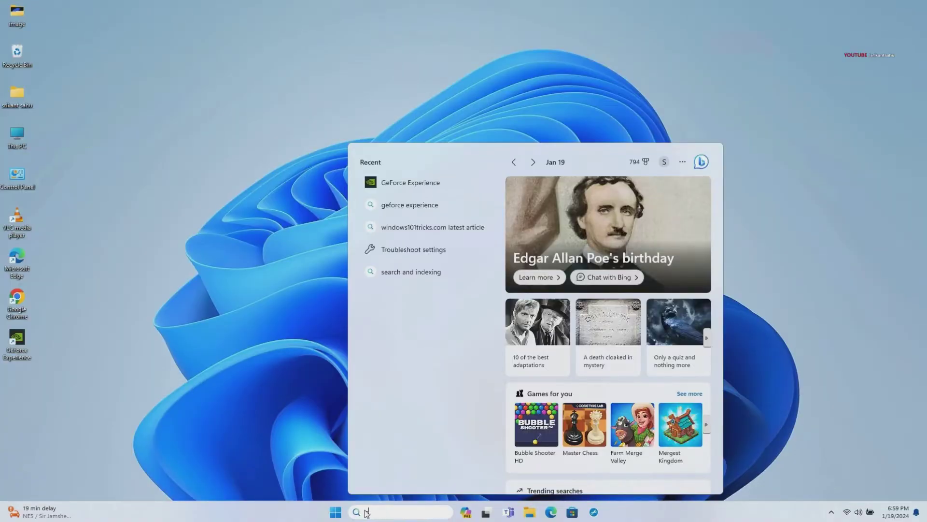
type("services")
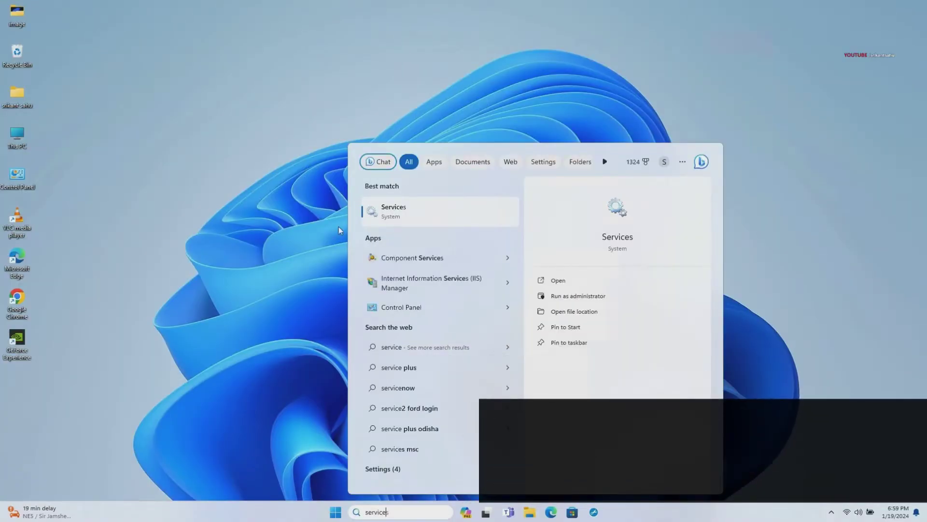
Step: Open Services, set NVIDIA Display Container LS startup to Automatic, apply, and start it
left_click(389, 210)
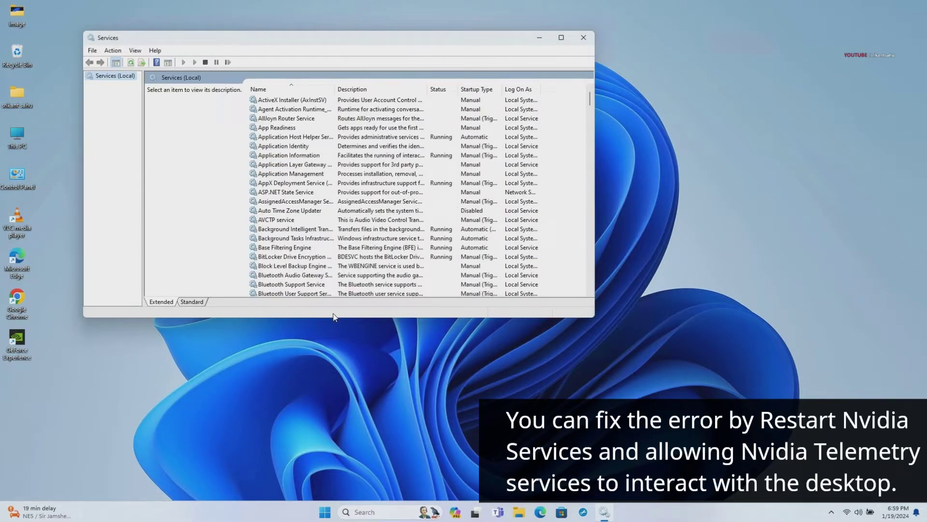
left_click_drag(334, 318, 335, 402)
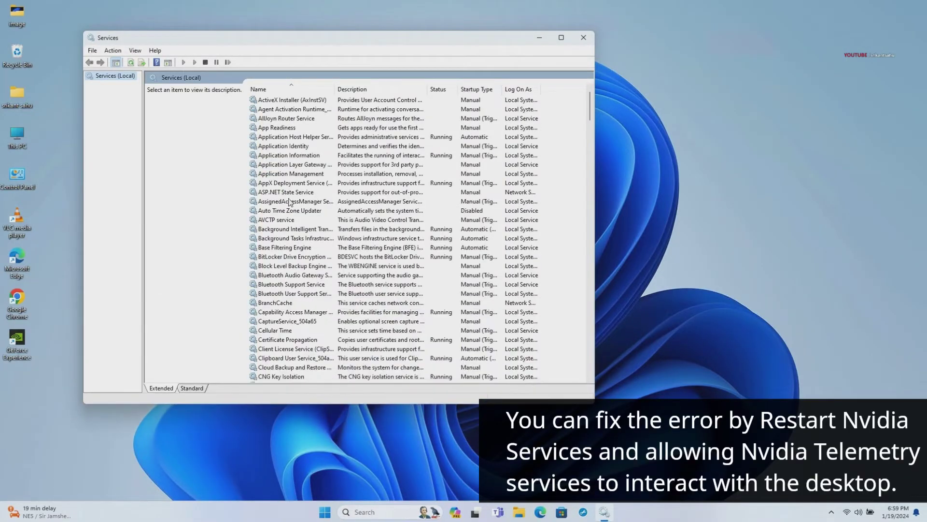
scroll(281, 190, "down", 4)
scroll(275, 190, "down", 9)
scroll(276, 191, "down", 20)
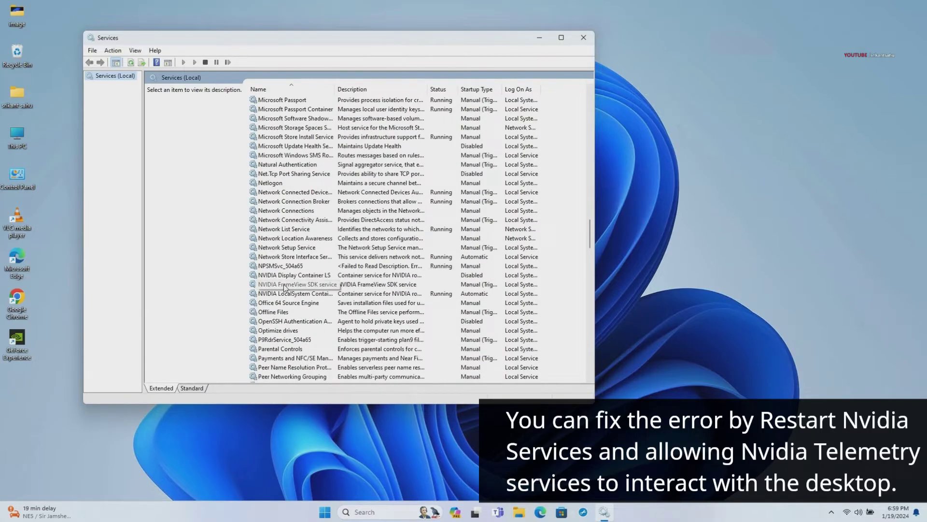
left_click(303, 276)
right_click(316, 276)
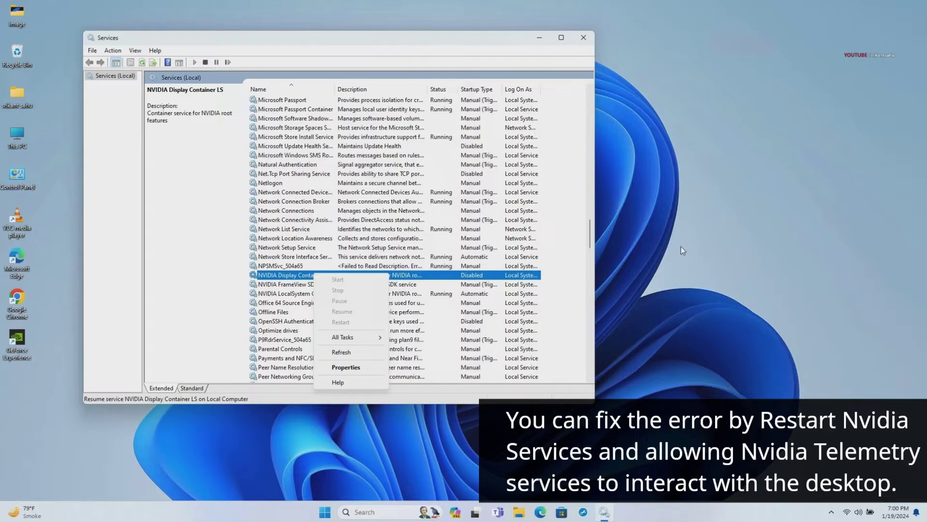
left_click(345, 367)
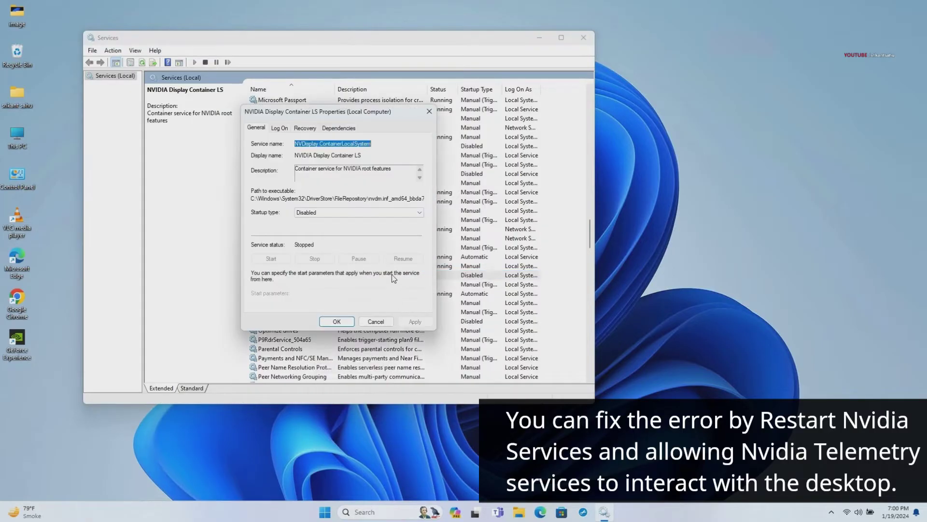
left_click(337, 215)
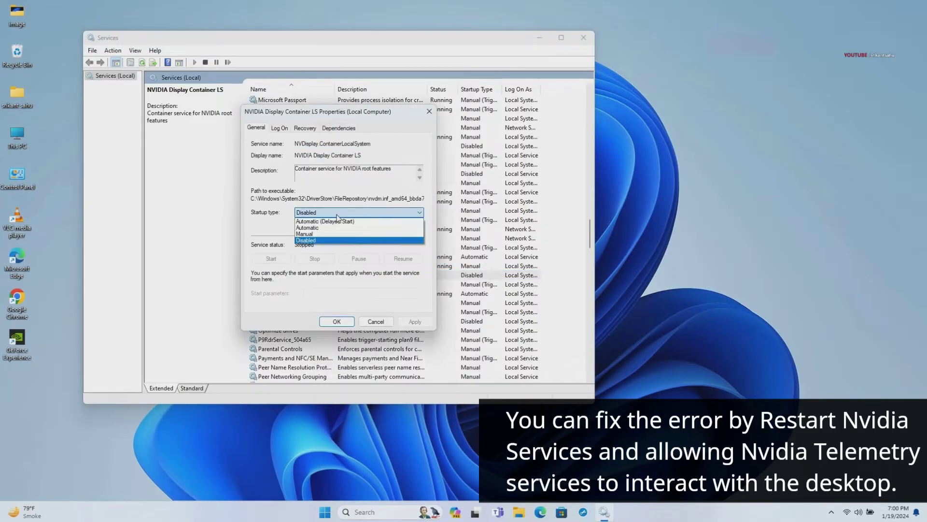
left_click(314, 229)
left_click(407, 322)
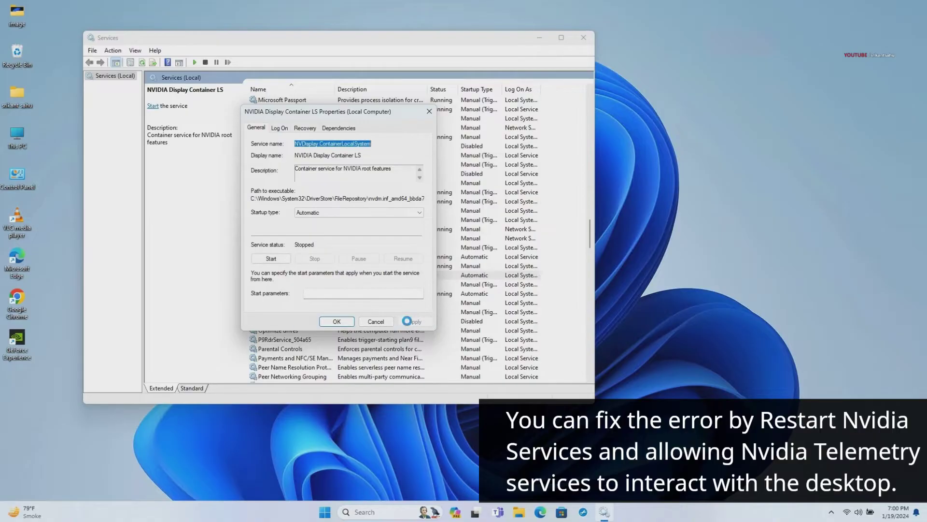
left_click(273, 262)
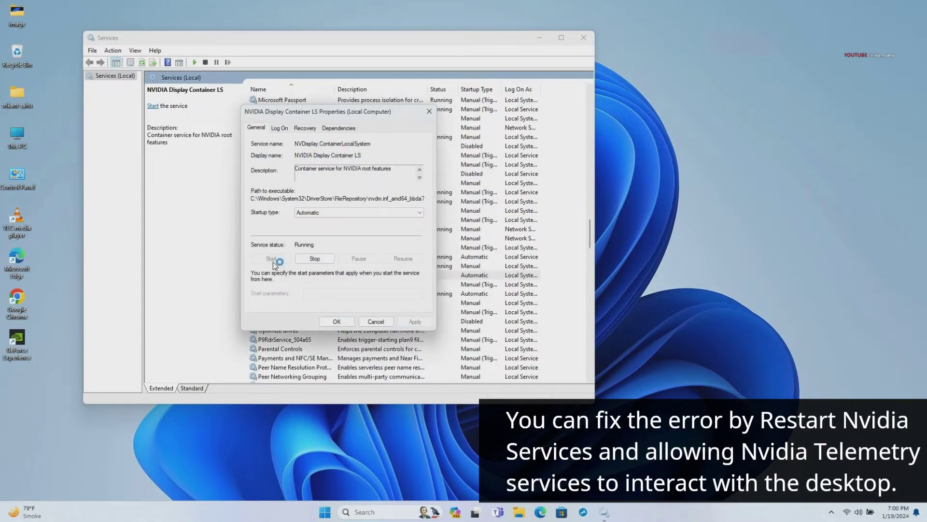
Step: Close the properties and restart the NVIDIA LocalSystem Container service
left_click(333, 324)
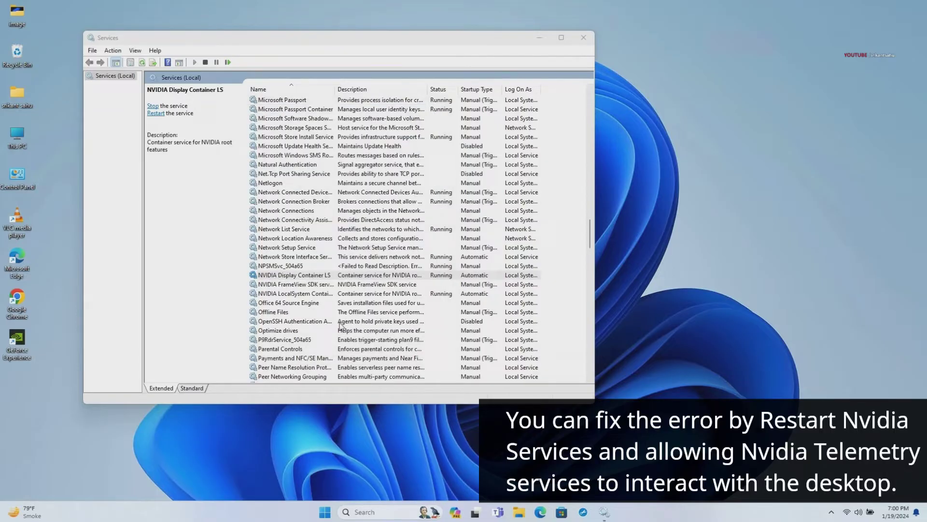
left_click(295, 295)
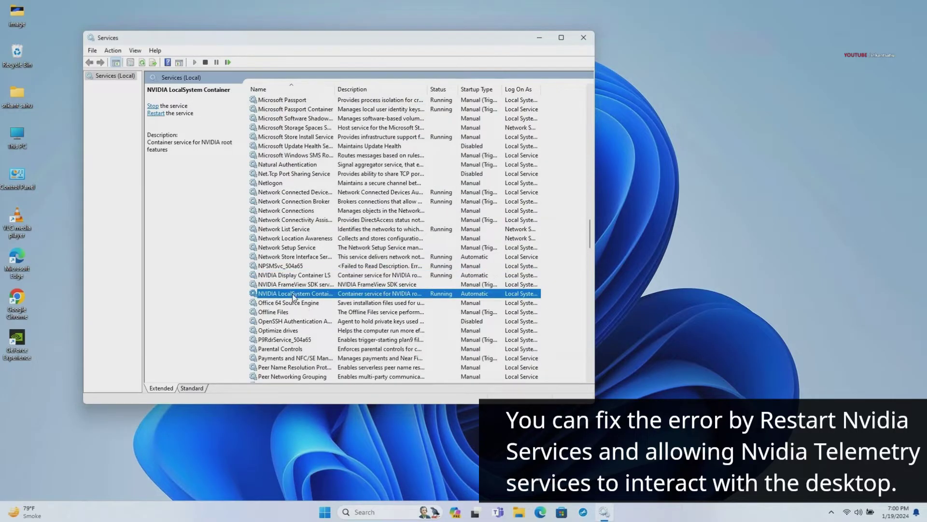
right_click(309, 296)
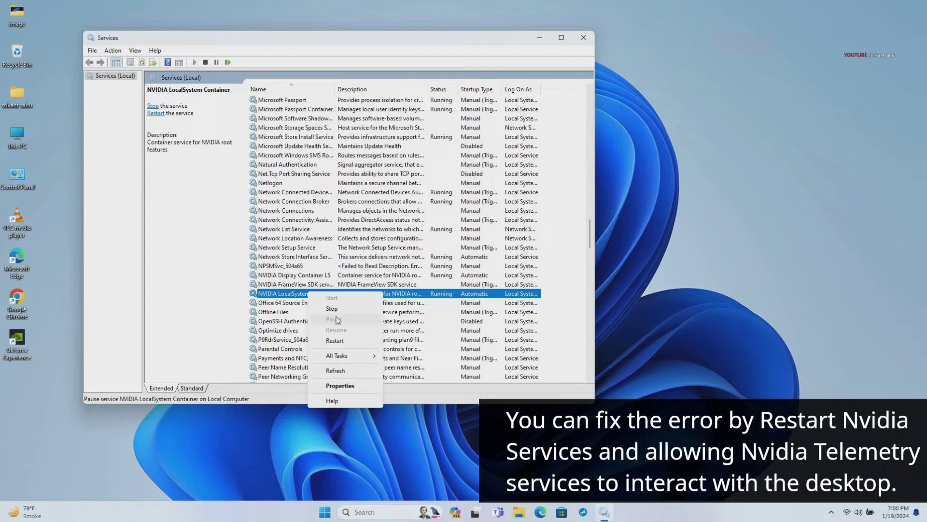
left_click(335, 340)
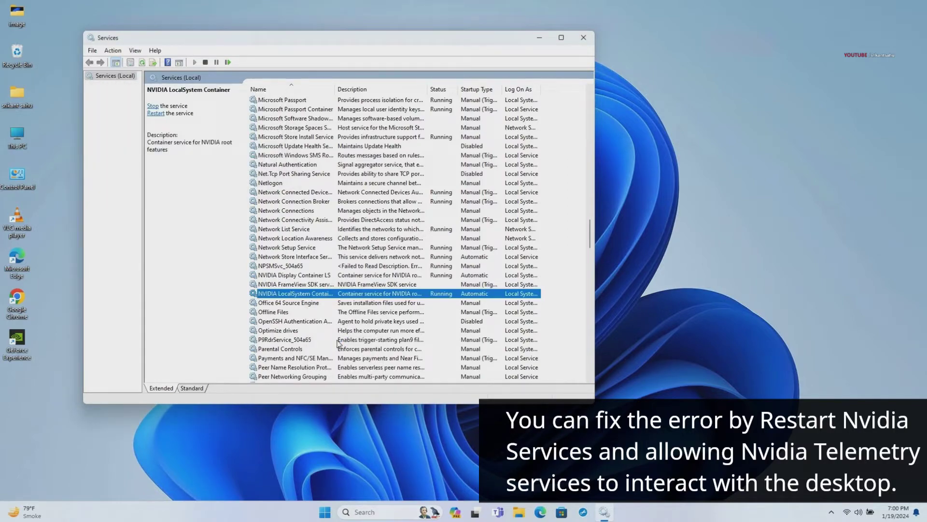
Step: On NVIDIA Display Container LS's Log On settings, allow desktop interaction, then confirm
left_click(304, 279)
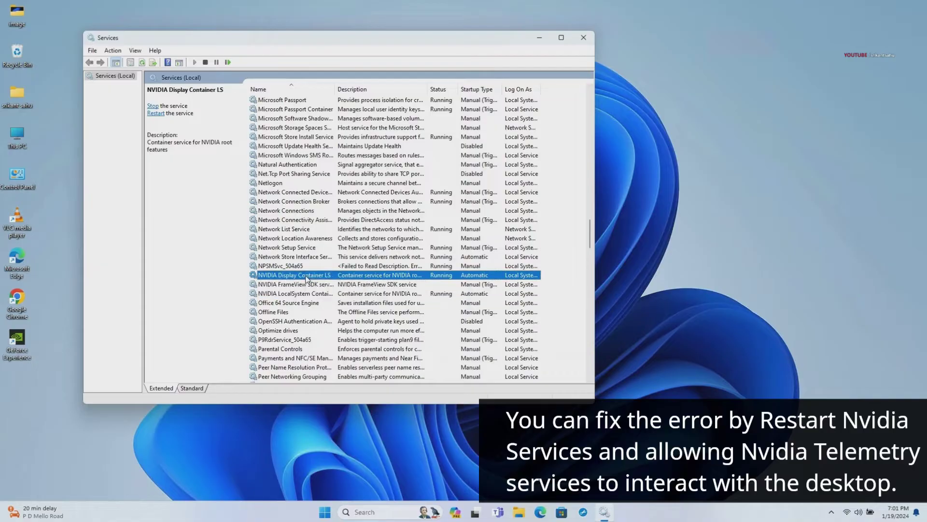
right_click(307, 280)
left_click(336, 368)
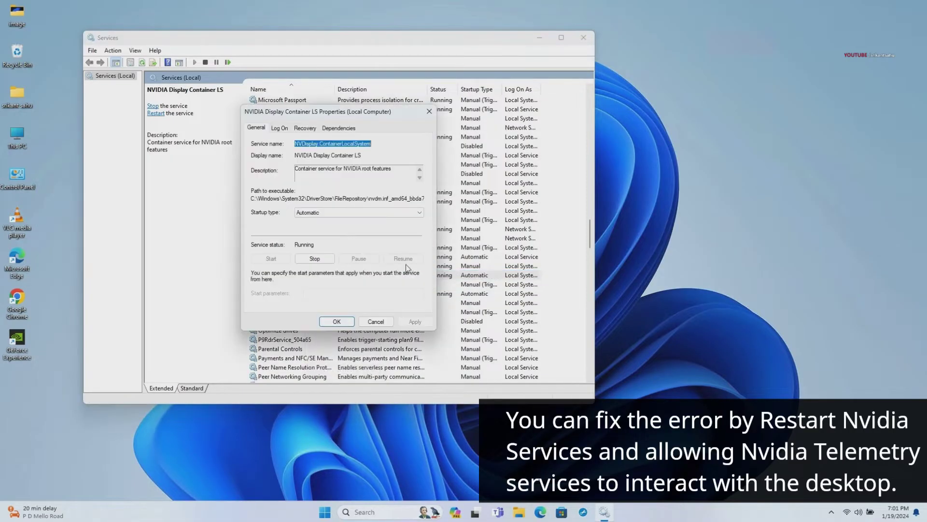
left_click(279, 128)
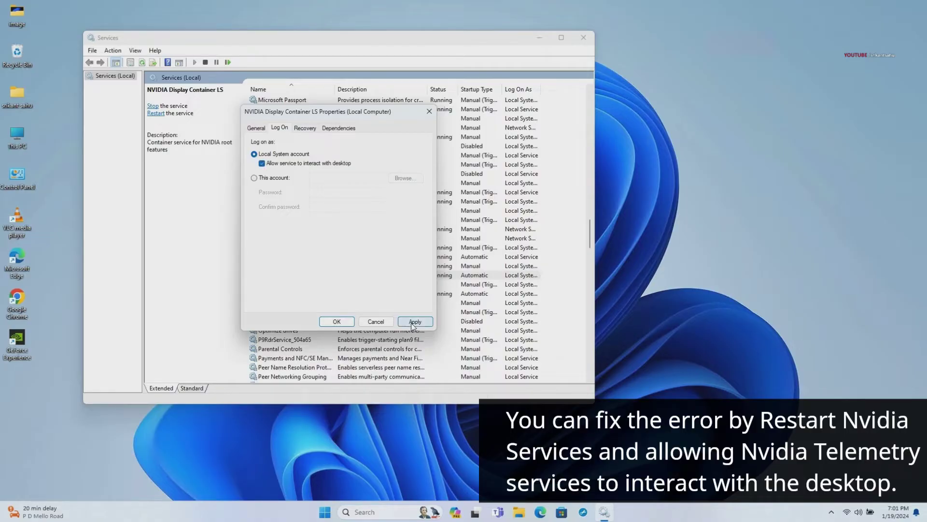
left_click(414, 322)
left_click(336, 322)
Step: Close Services, refresh the desktop, and view the Start menu power options
left_click(584, 38)
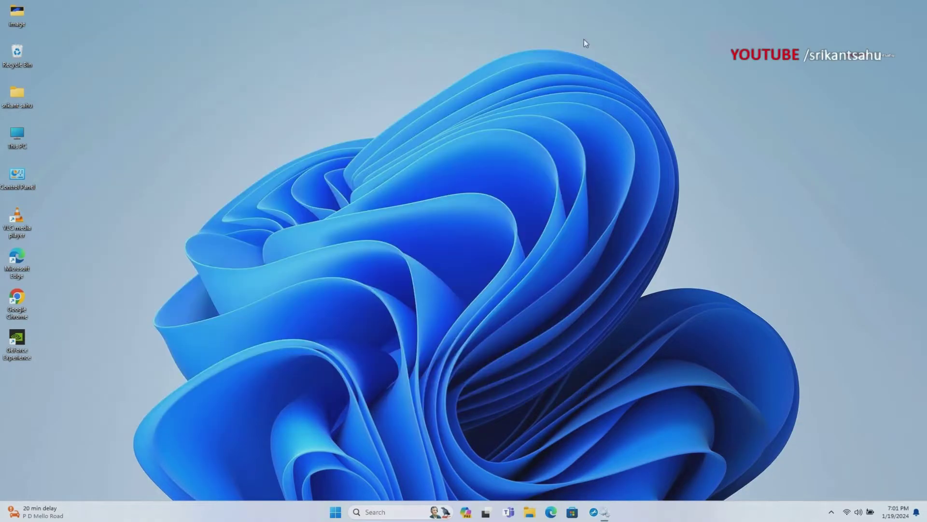
right_click(386, 282)
left_click(405, 322)
left_click(335, 512)
left_click(584, 478)
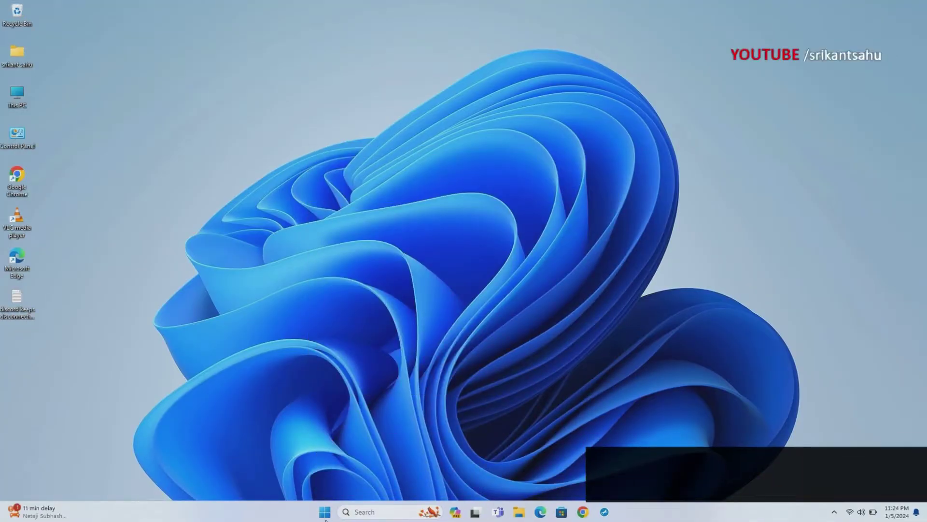
Step: Open Device Manager and start a driver update for the NVIDIA GeForce GTX 1050
right_click(328, 516)
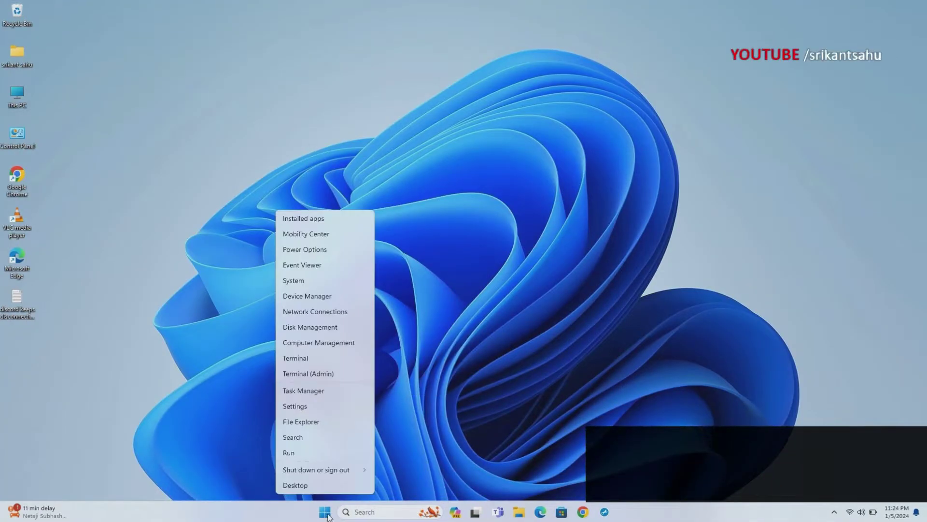
left_click(317, 296)
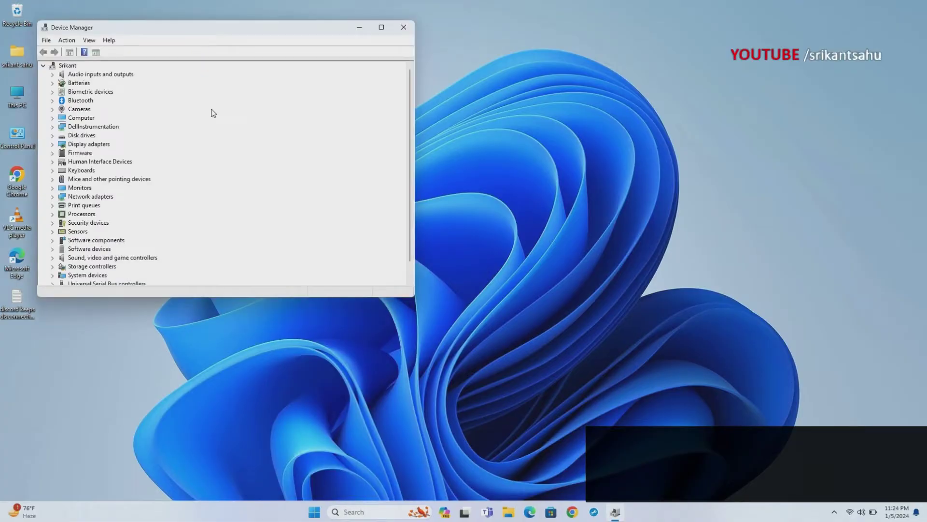
left_click_drag(183, 36, 288, 57)
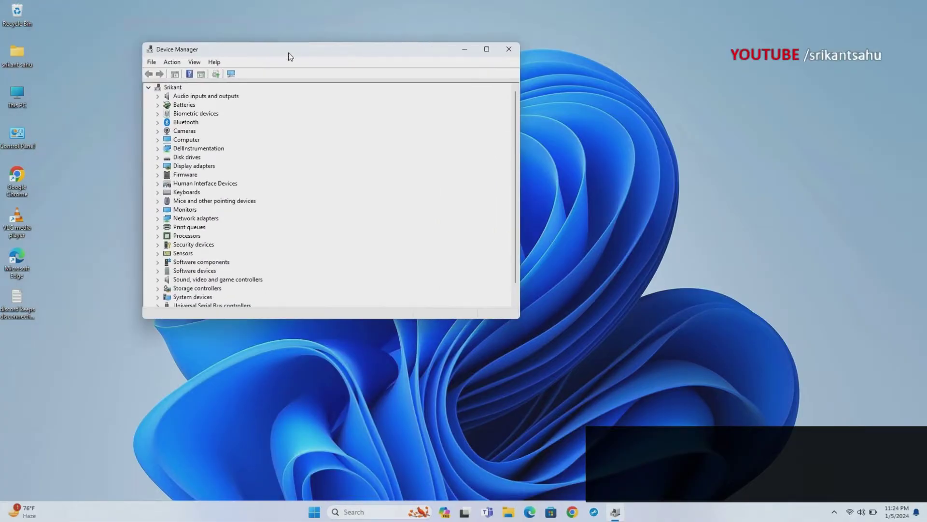
left_click(156, 166)
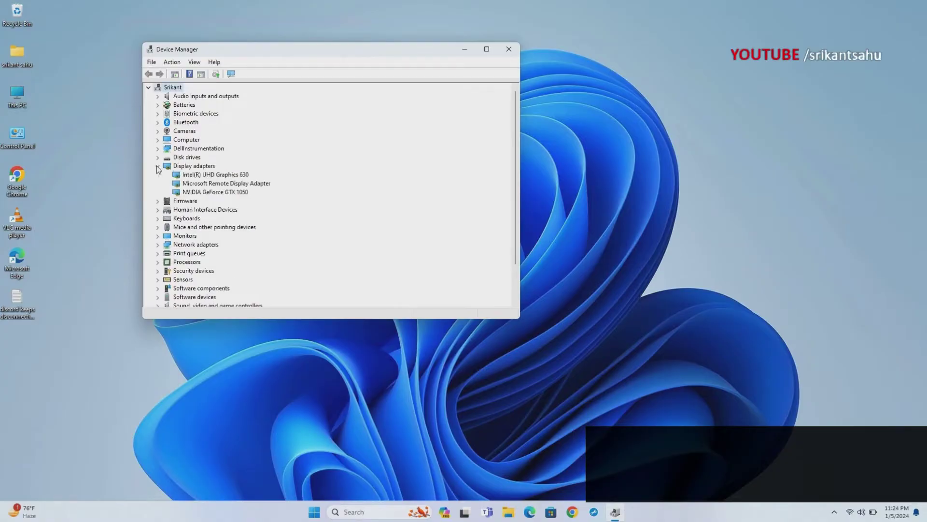
left_click(217, 192)
right_click(216, 194)
left_click(237, 202)
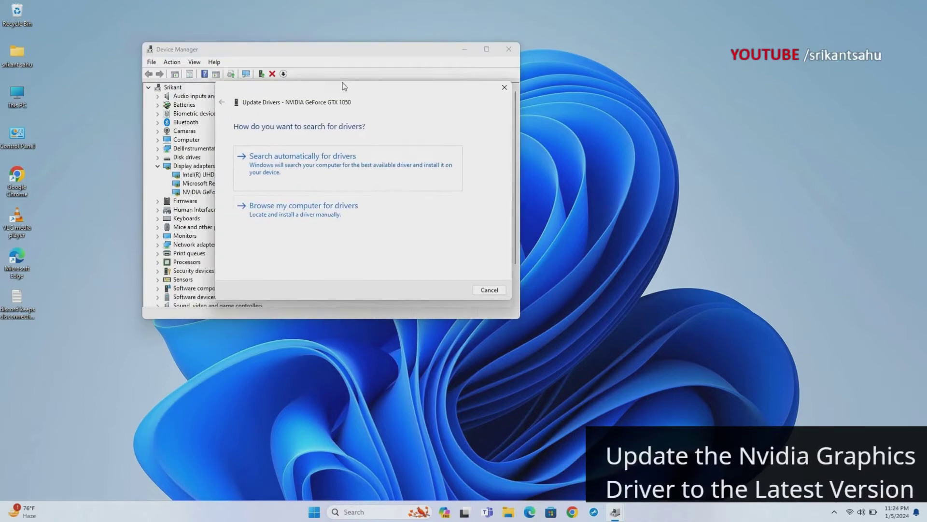
Step: Try automatic search, then install the GeForce GTX 1050 driver picked from this computer's list
left_click(339, 154)
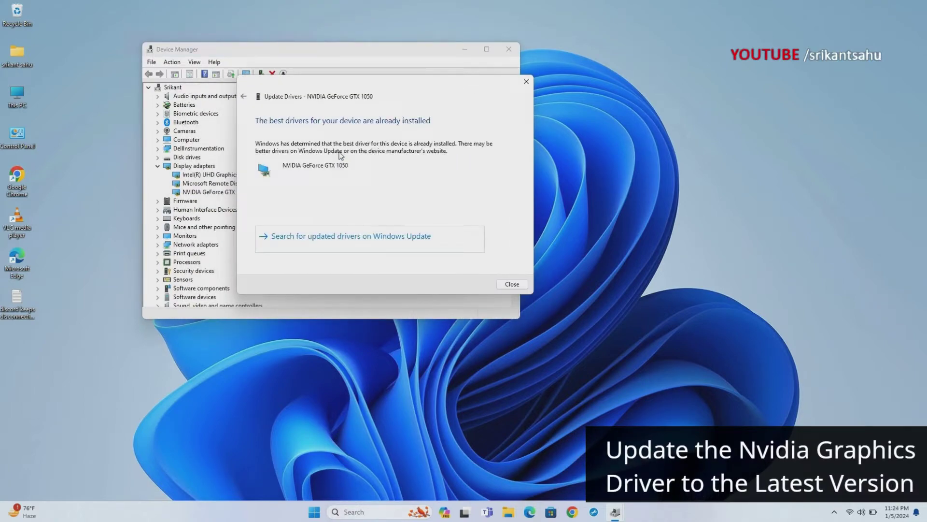
left_click(243, 96)
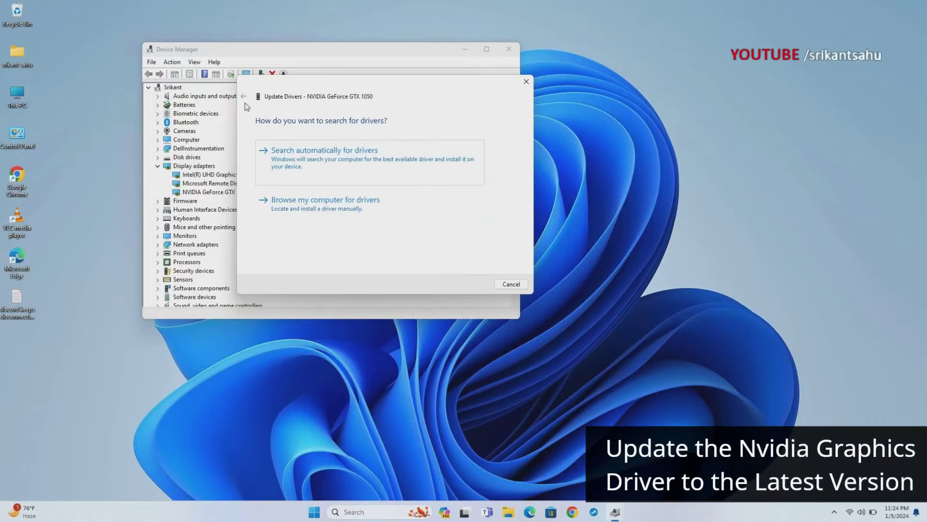
left_click(337, 211)
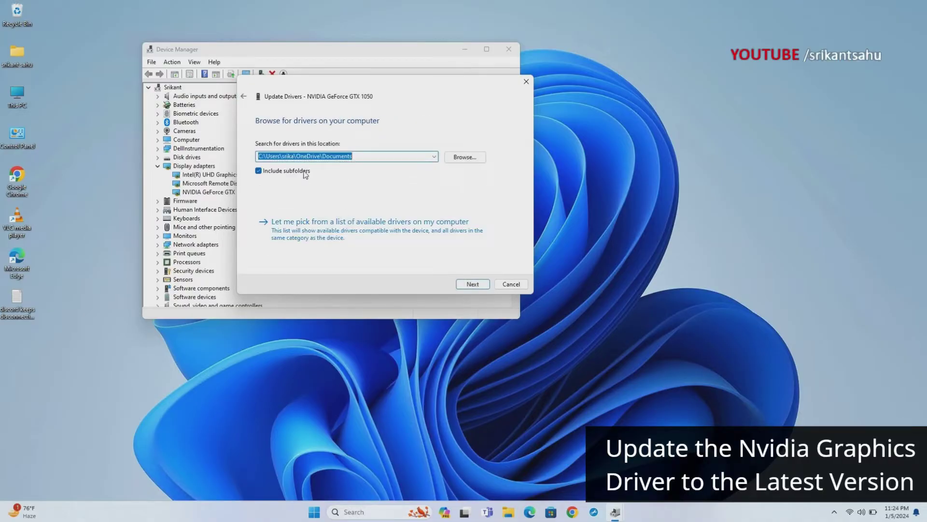
left_click(337, 227)
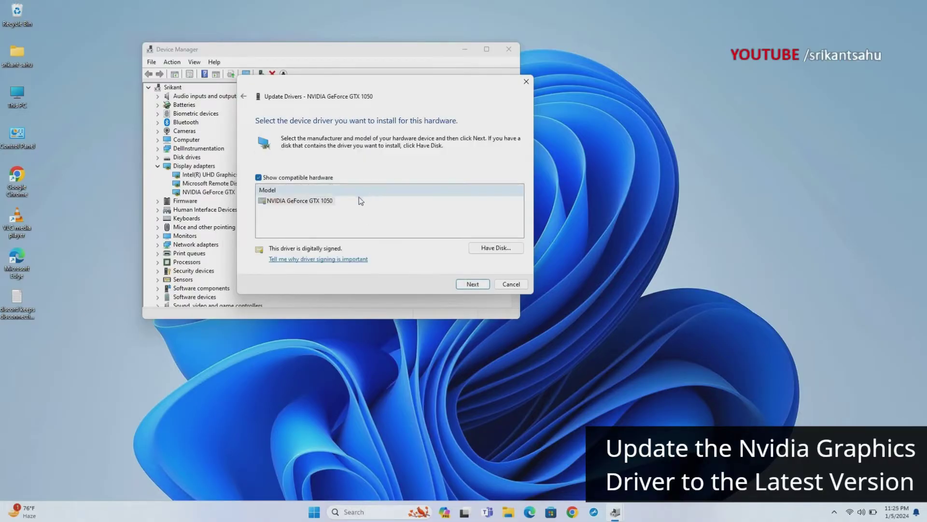
left_click(322, 206)
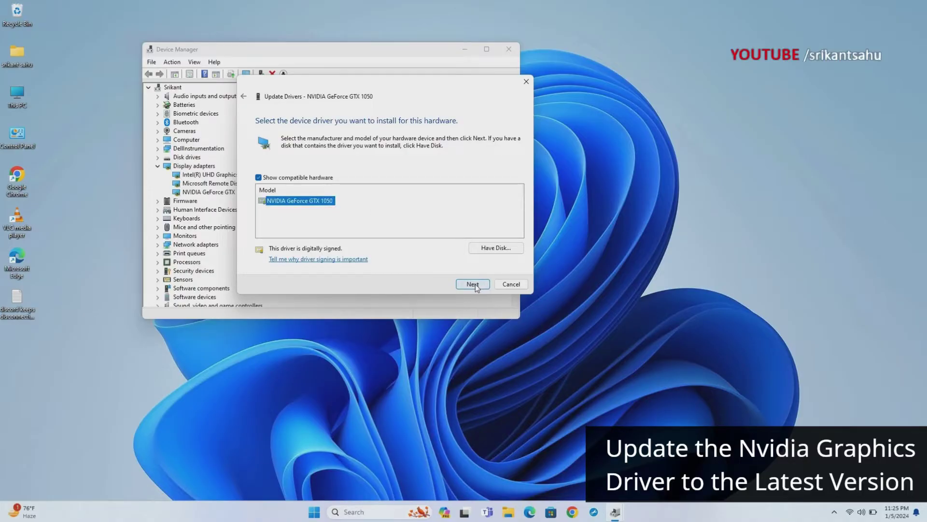
left_click(474, 284)
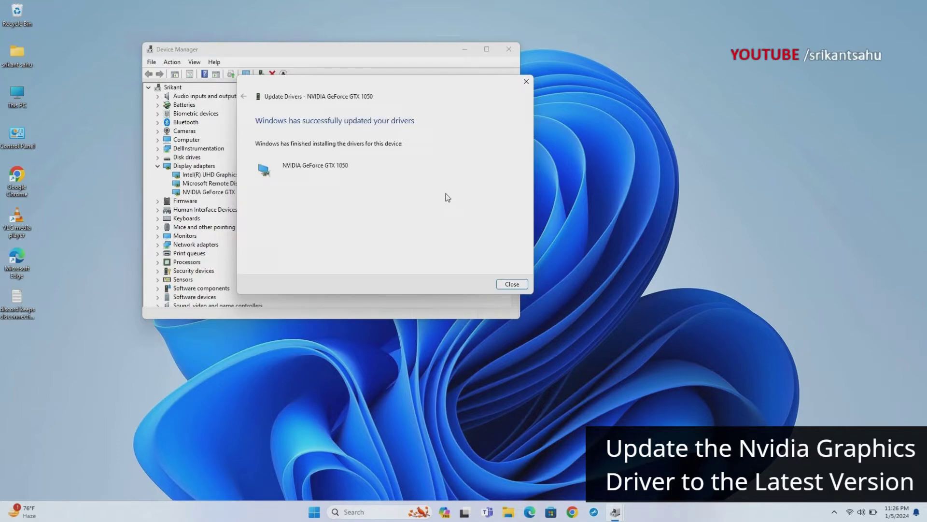
left_click(516, 283)
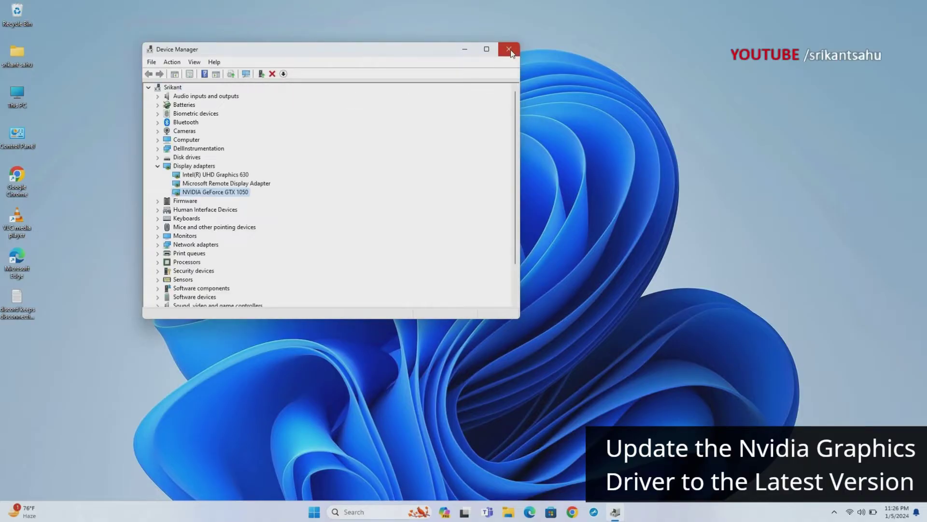
Step: Close Device Manager, check the power options, and open Control Panel from search
left_click(510, 49)
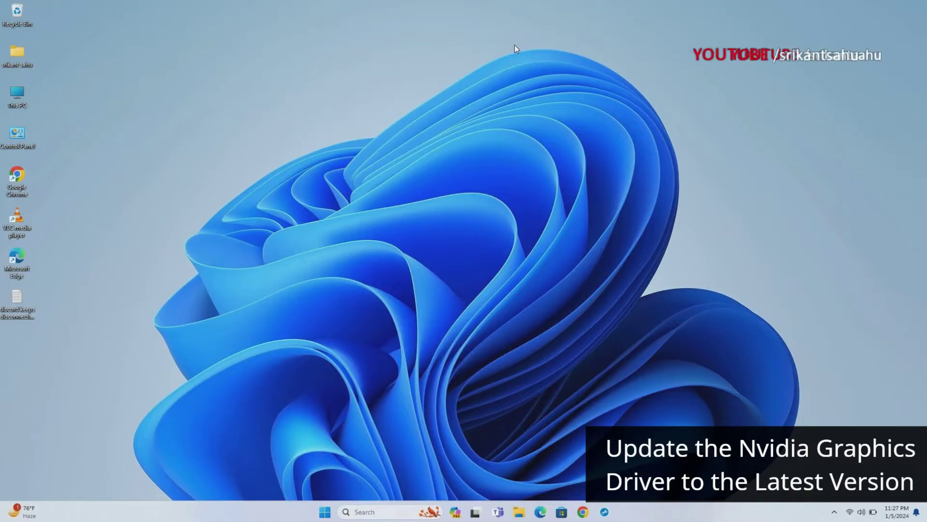
key("super")
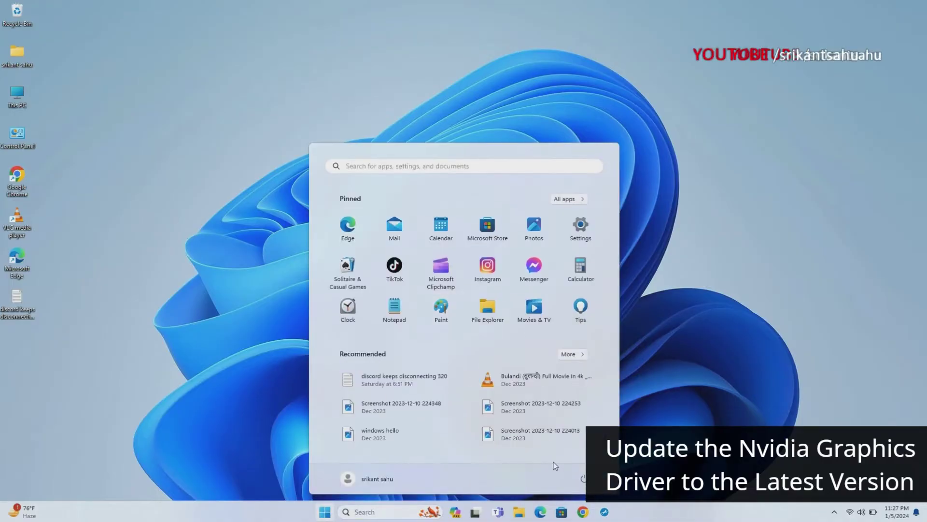
left_click(582, 479)
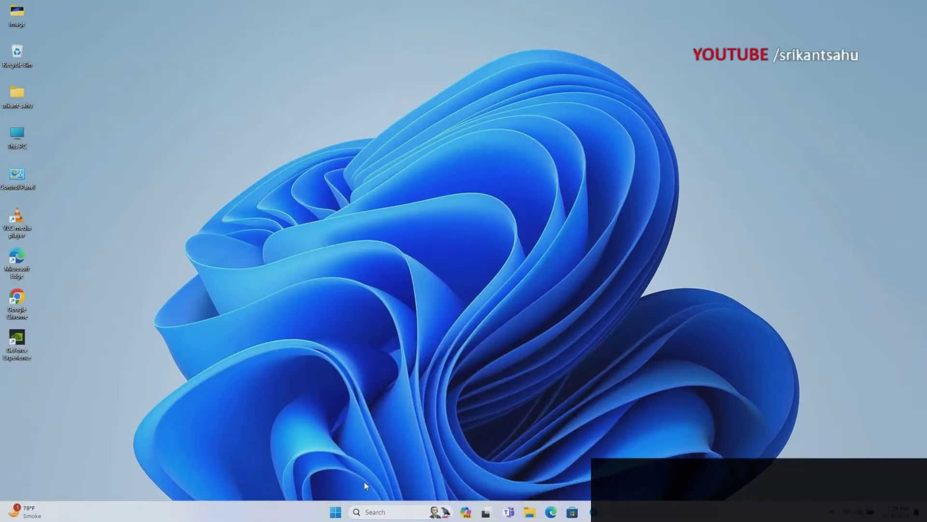
left_click(357, 513)
type("co")
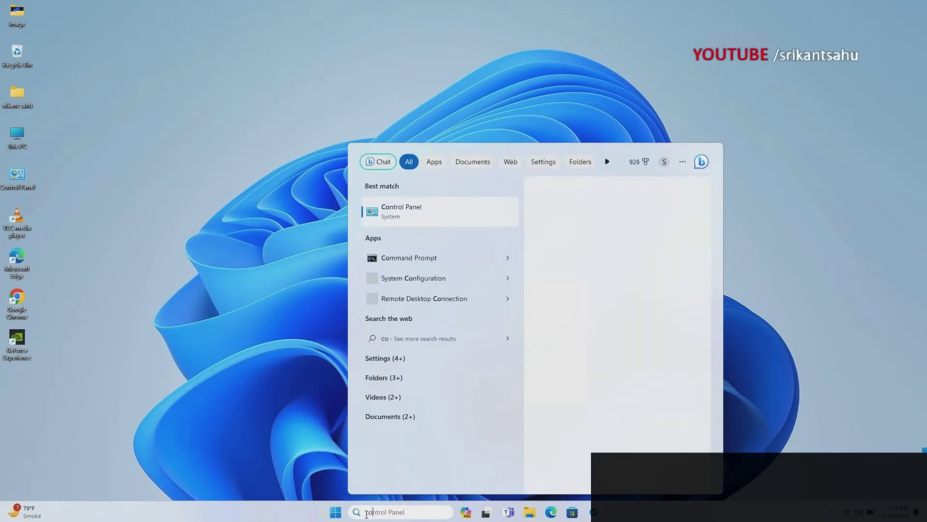
type("ntr")
left_click(470, 211)
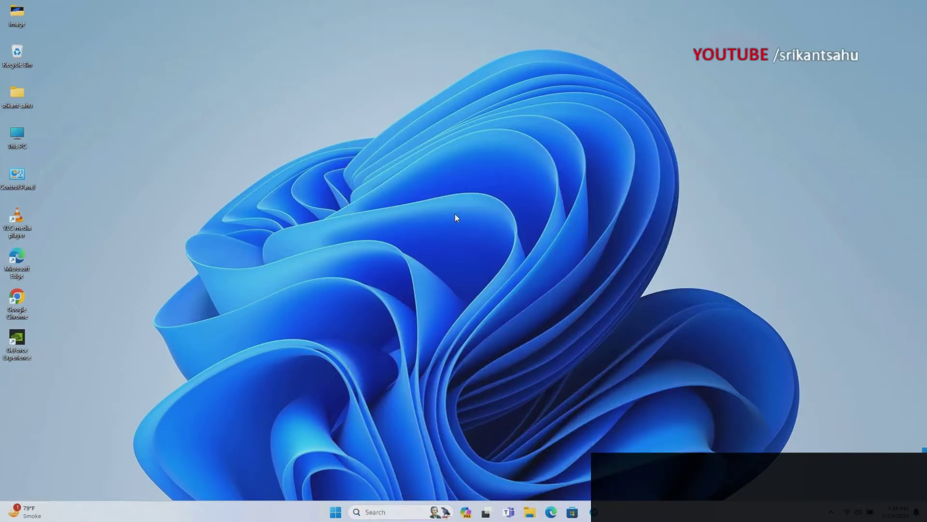
Step: Uninstall NVIDIA GeForce Experience from the installed programs list
left_click(488, 258)
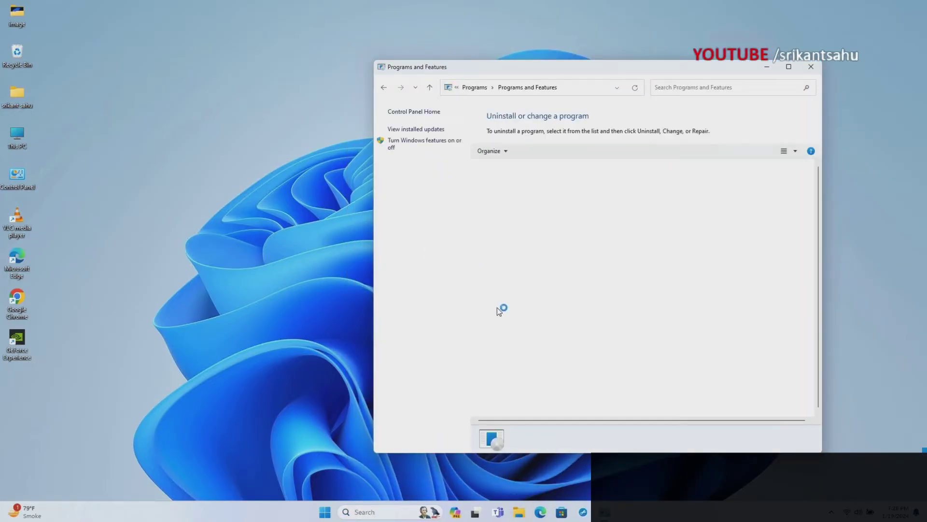
left_click(527, 333)
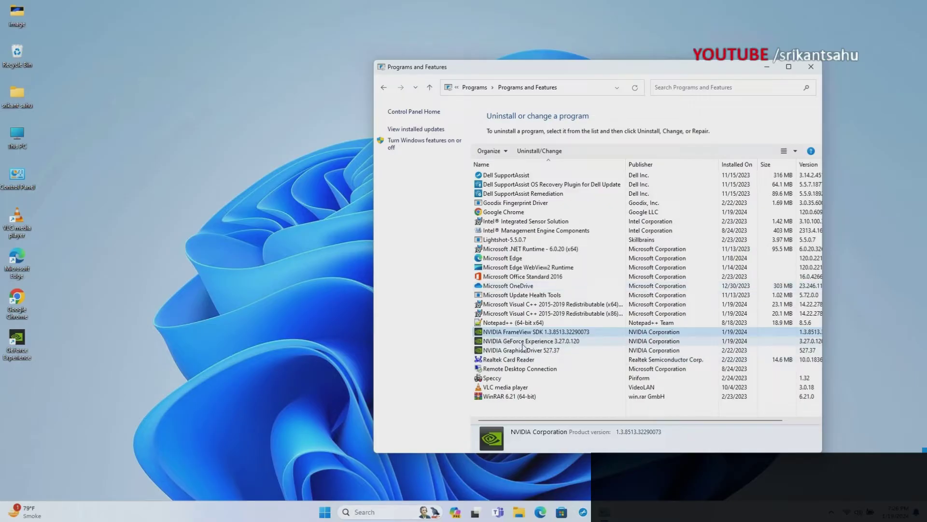
left_click(521, 340)
left_click(520, 341)
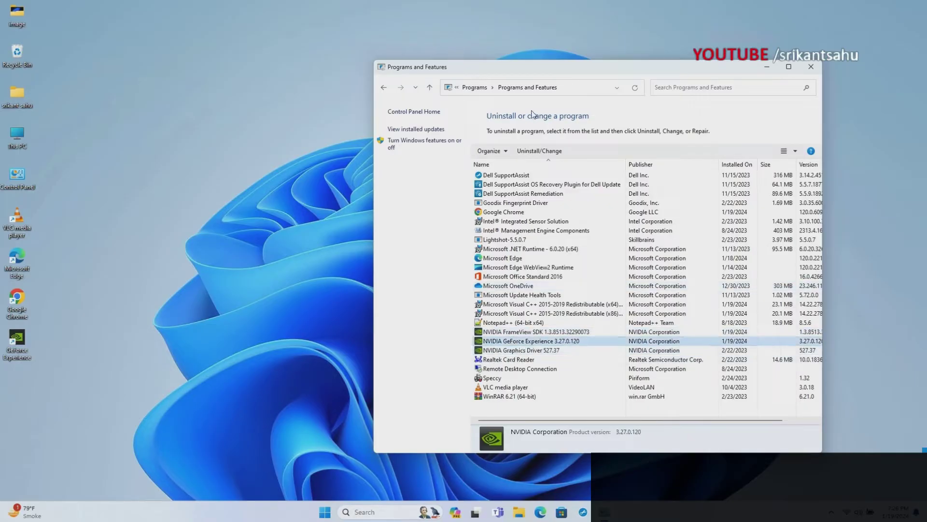
left_click(531, 150)
left_click(446, 329)
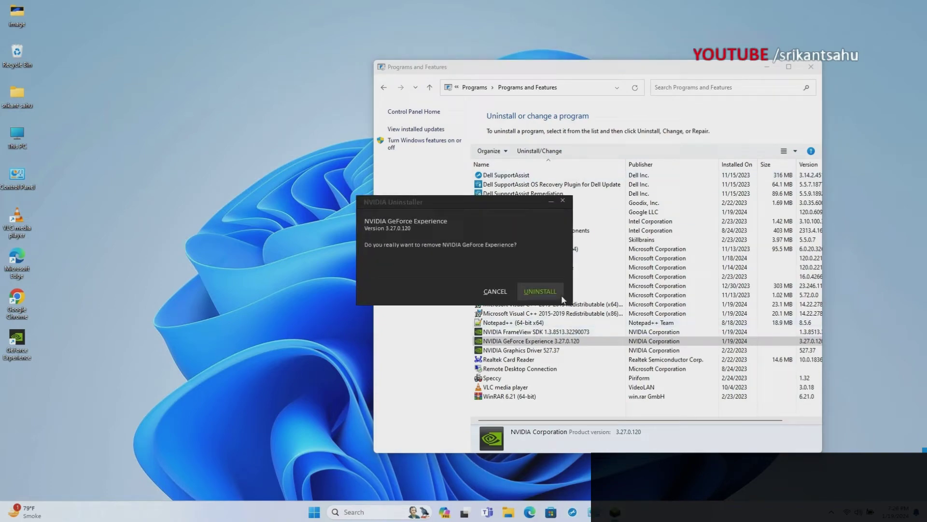
left_click(542, 296)
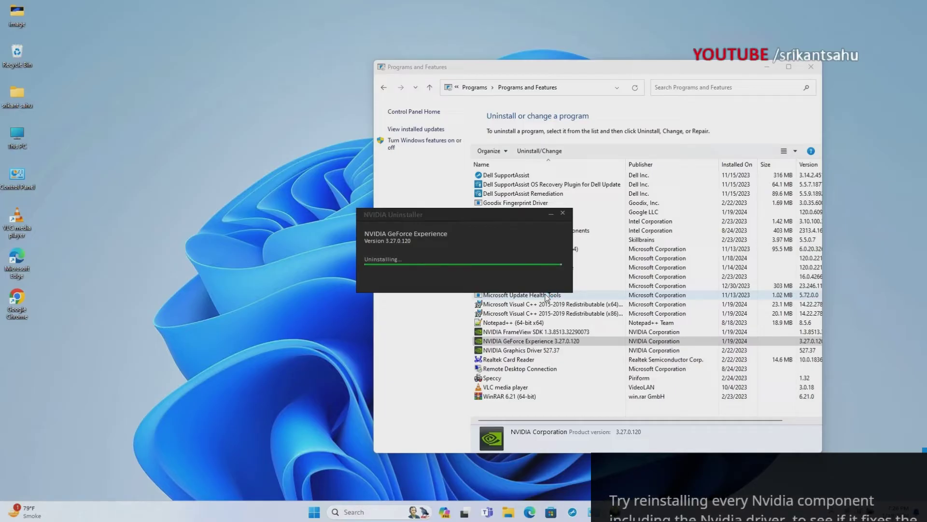
left_click(545, 290)
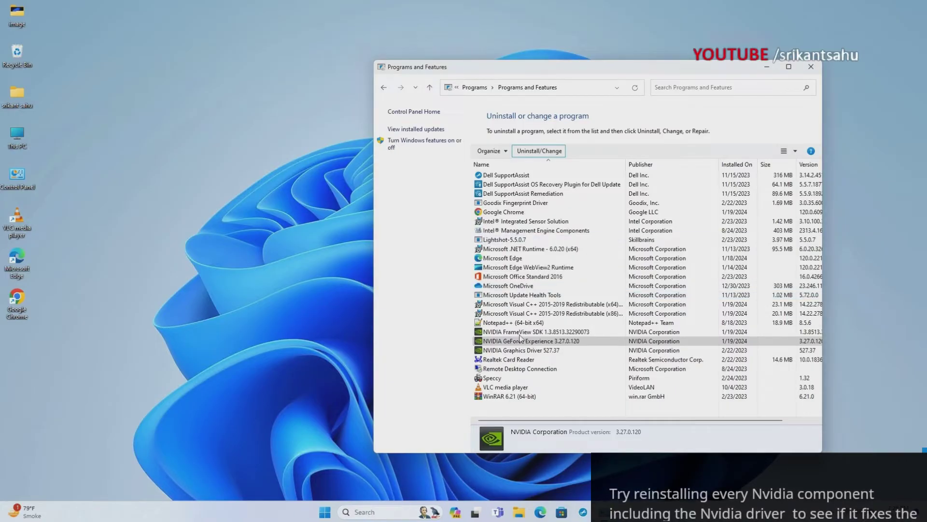
Step: Uninstall NVIDIA FrameView SDK, then select NVIDIA Graphics Driver
left_click(534, 353)
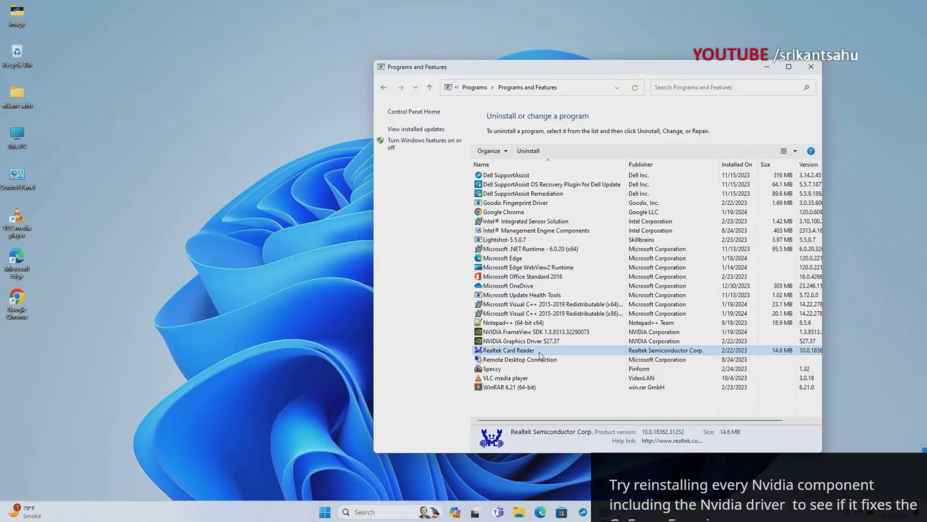
left_click(518, 341)
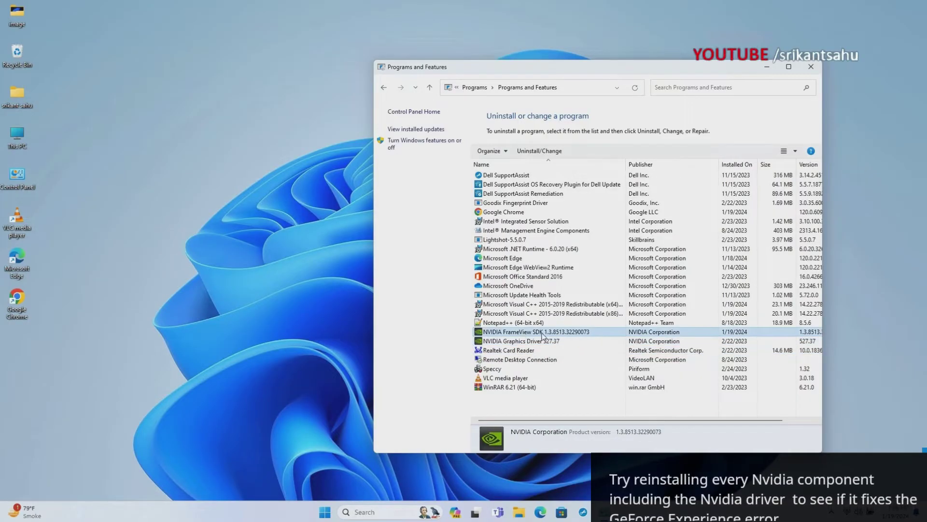
left_click(532, 150)
left_click(435, 332)
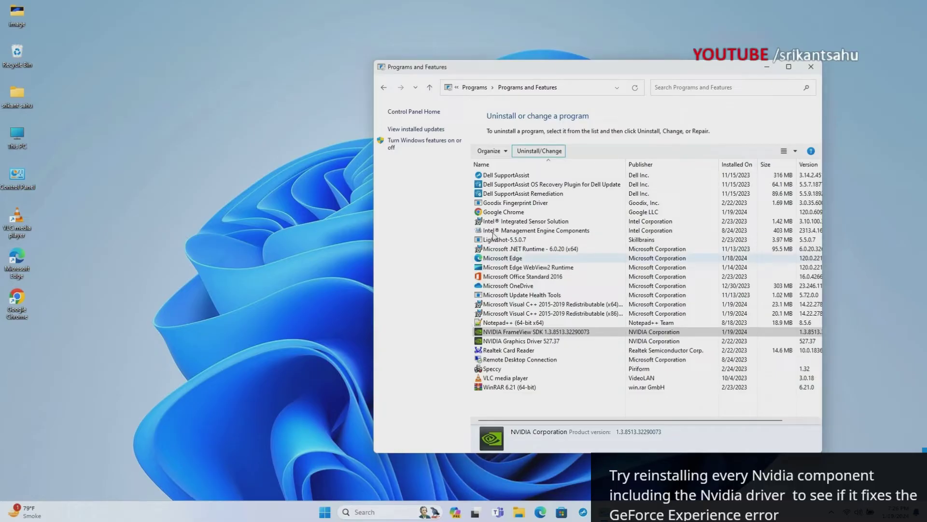
left_click(536, 291)
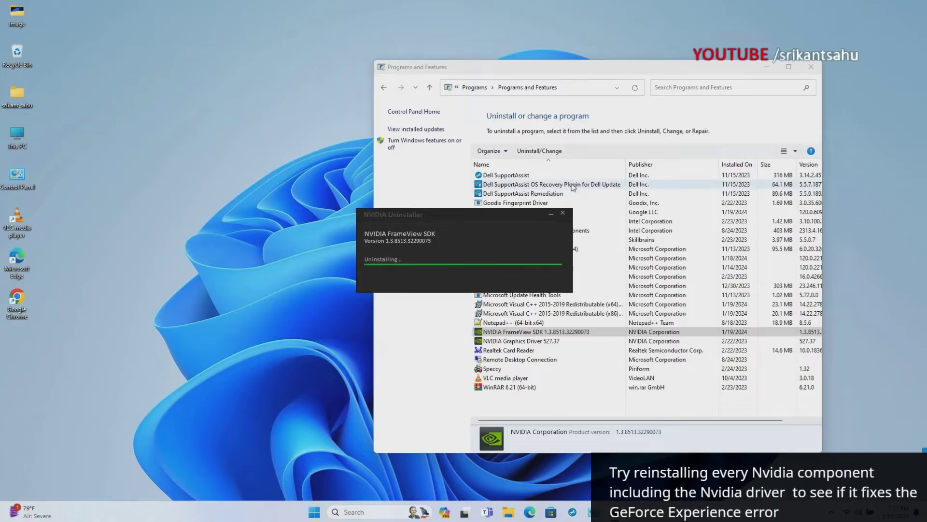
left_click(553, 288)
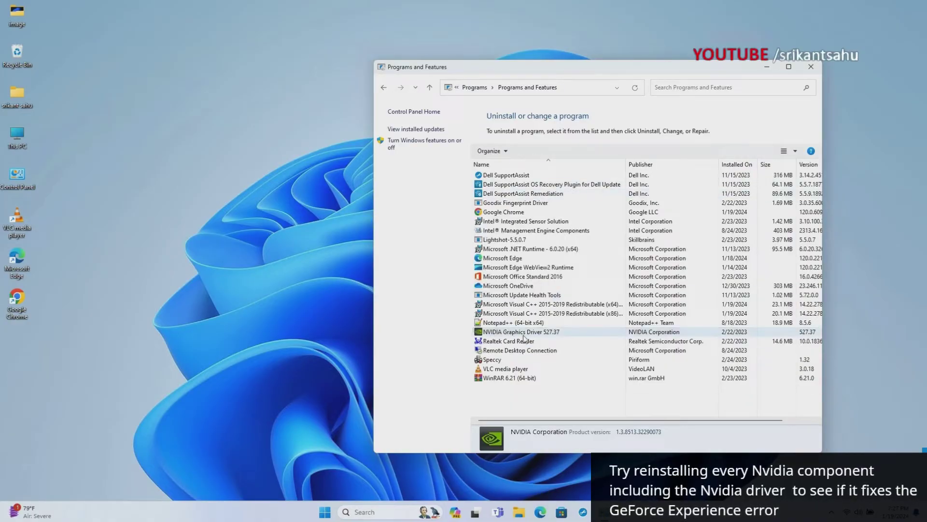
left_click(536, 332)
Step: Uninstall NVIDIA Graphics Driver 527.37 and restart the PC to finish removal
left_click(538, 153)
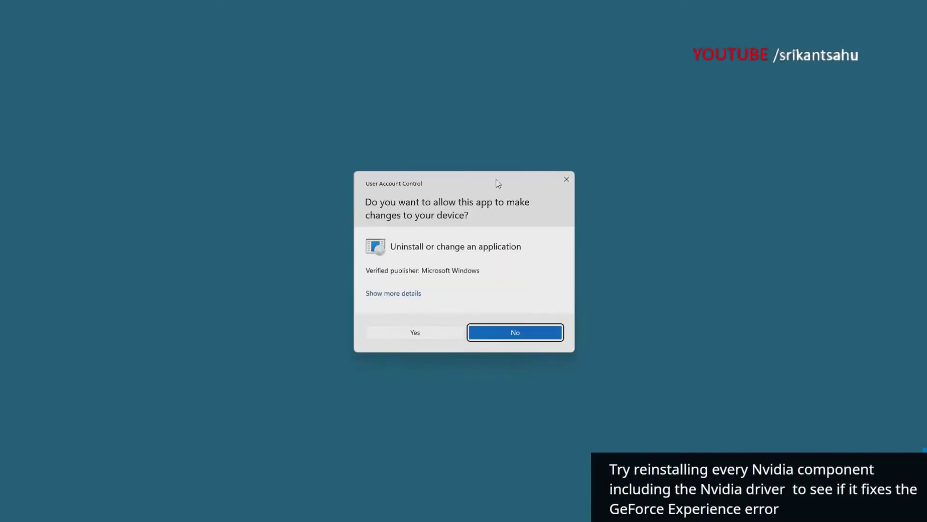
left_click(414, 334)
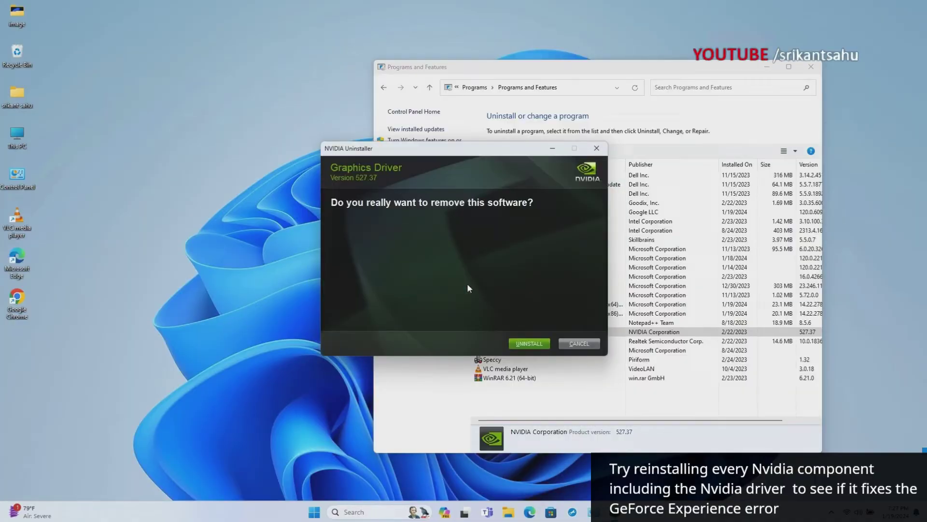
left_click(524, 343)
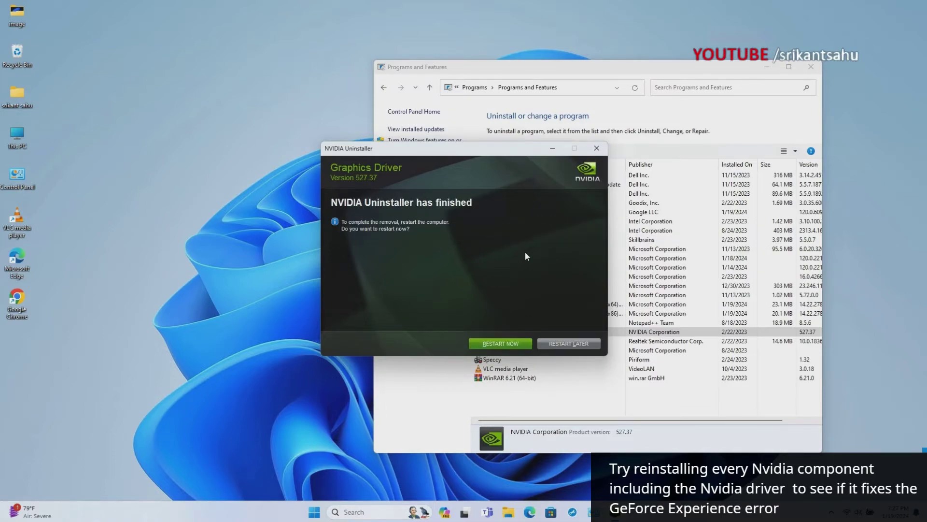
left_click(496, 346)
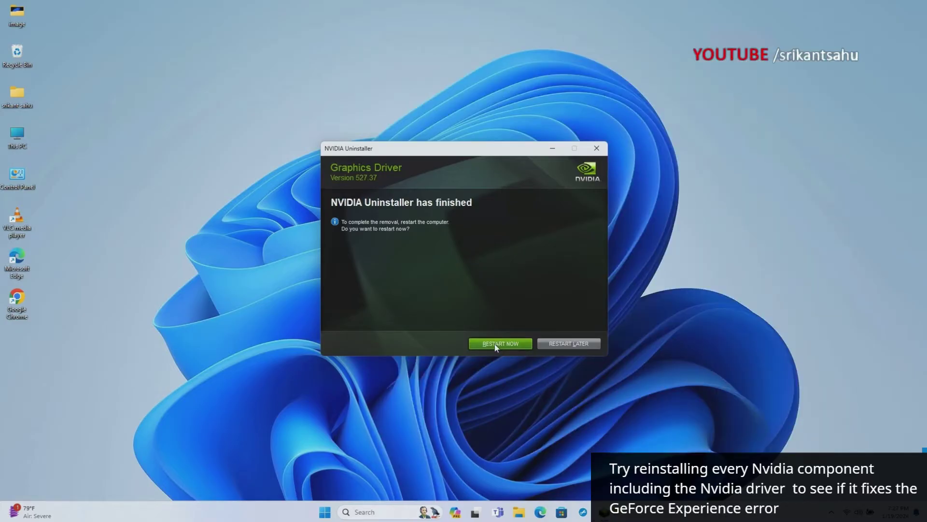
left_click(495, 343)
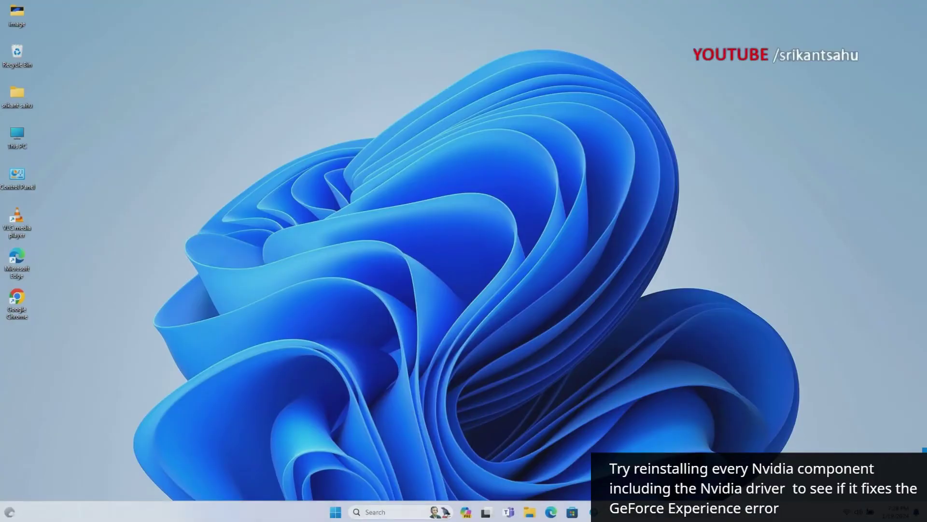
Step: Launch Chrome, search 'nvidia graphics driver', and open NVIDIA's Driver Downloads result
key("super+s")
type("chrome")
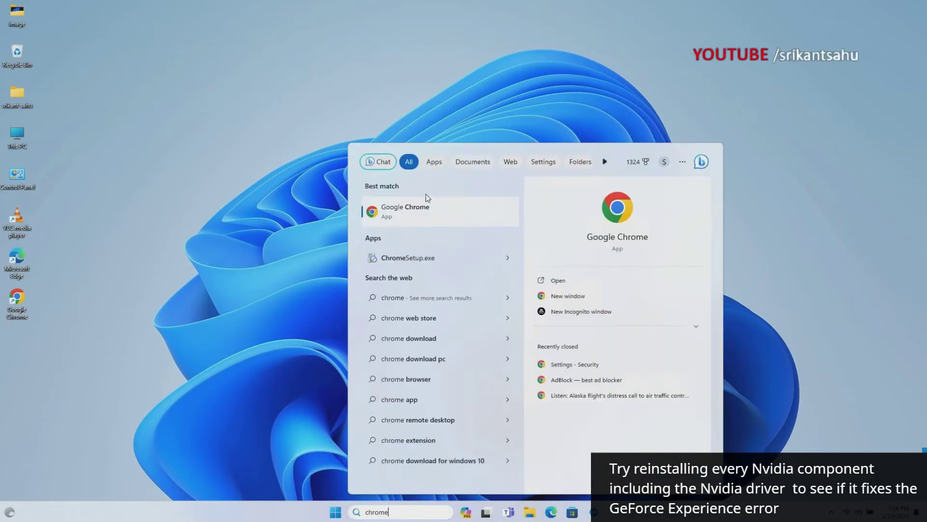
left_click(412, 210)
type("nvid")
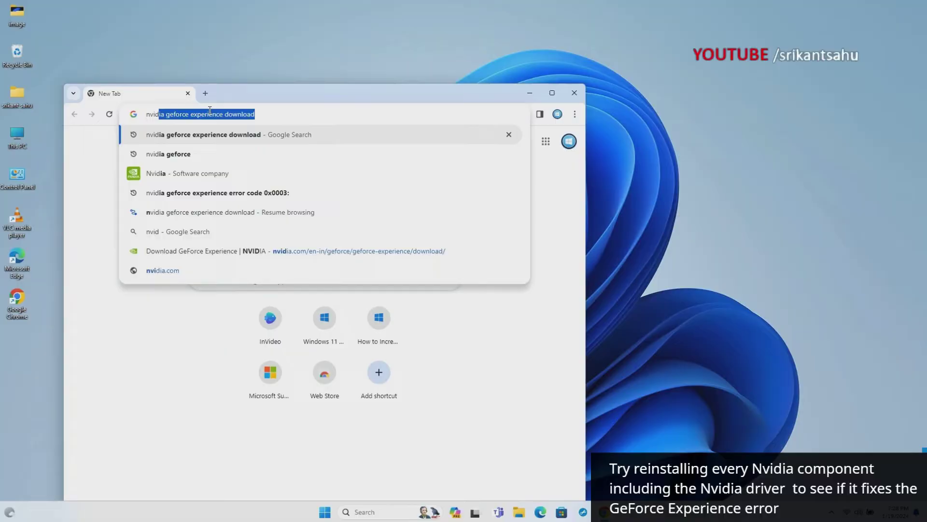
type("ia gra")
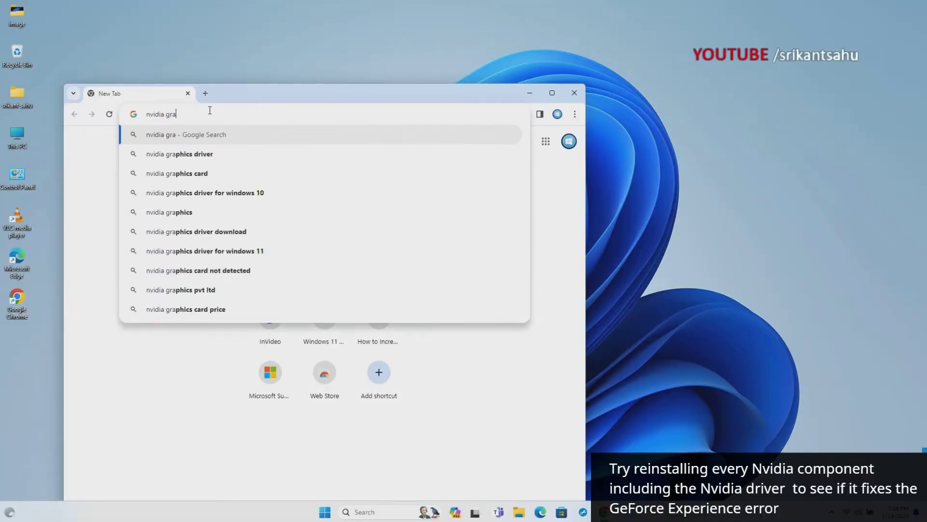
left_click(184, 154)
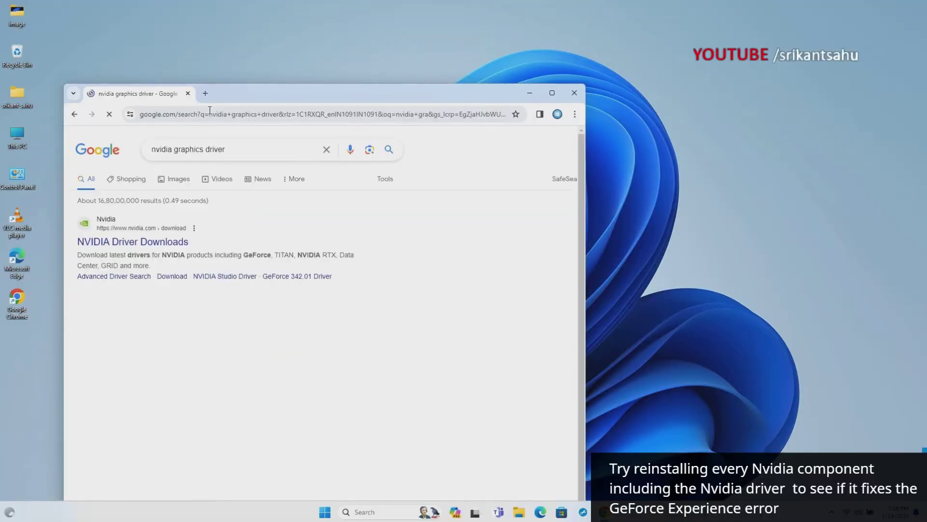
left_click(142, 243)
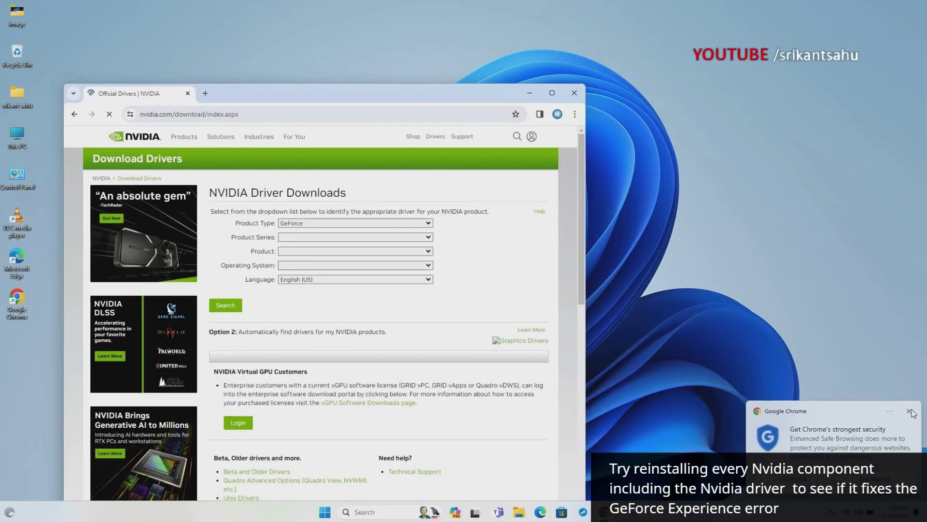
Step: Pick GeForce GTX 1650, Windows 11, Game Ready Driver, then download version 546.65
left_click(910, 412)
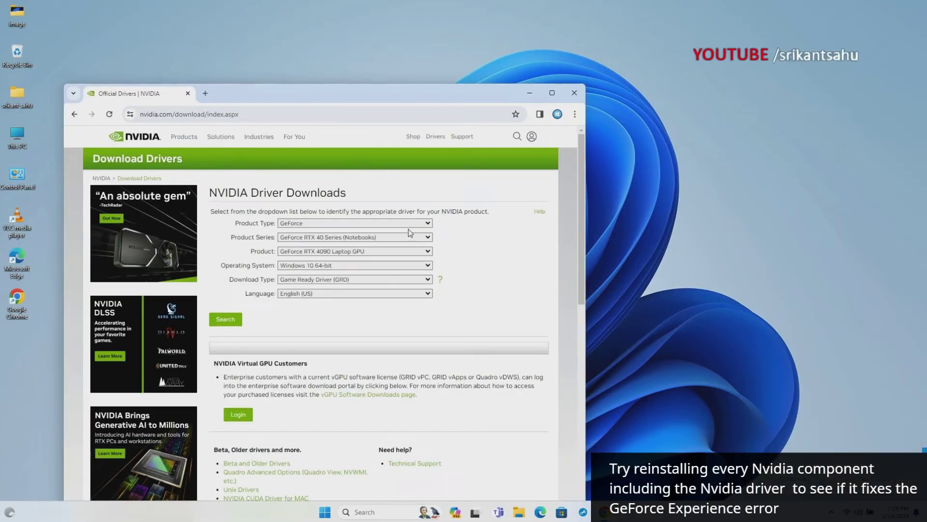
left_click(400, 251)
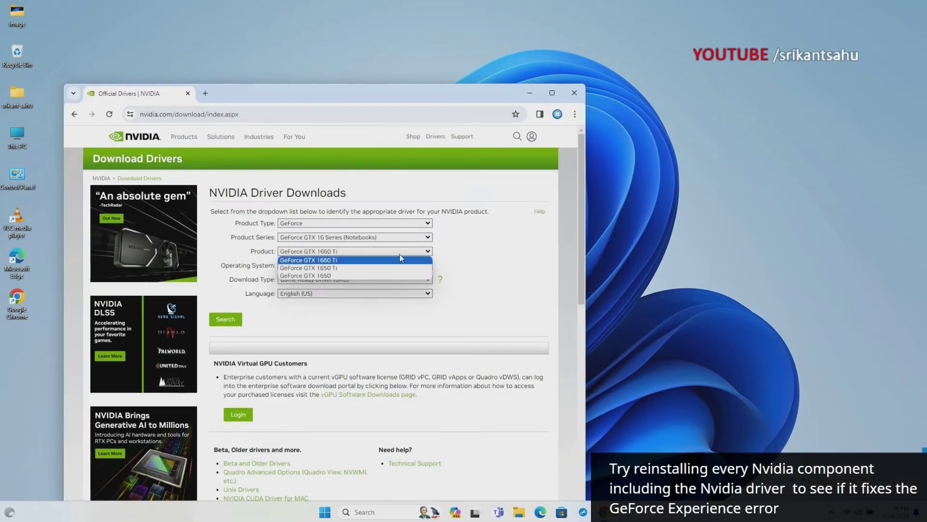
left_click(333, 277)
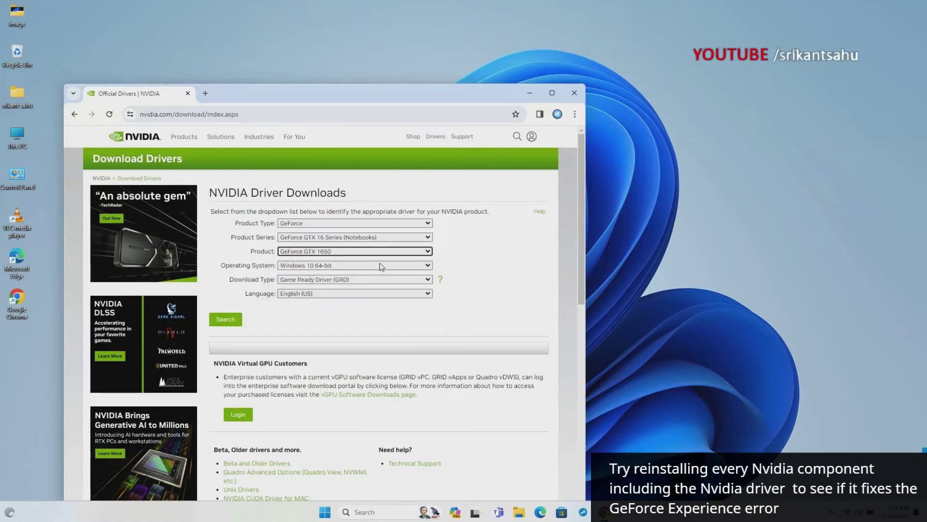
left_click(431, 266)
left_click(317, 283)
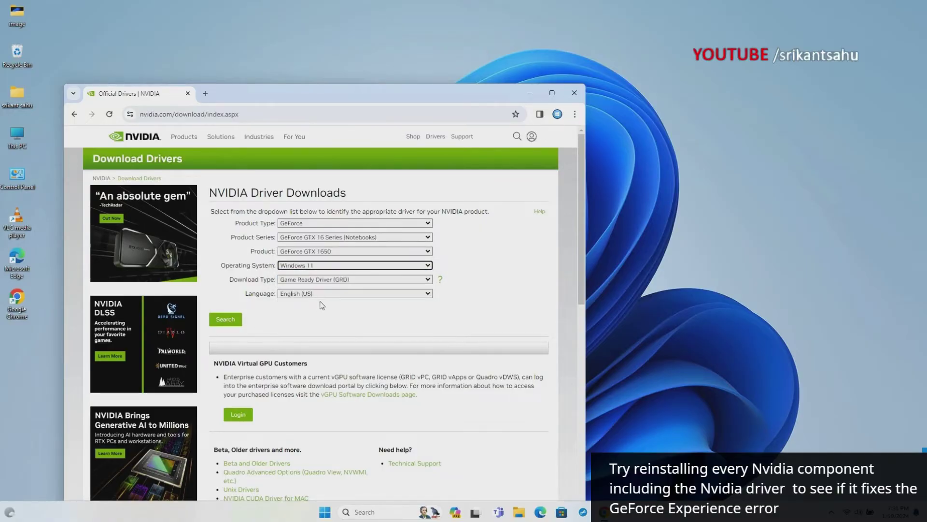
left_click(430, 279)
left_click(326, 287)
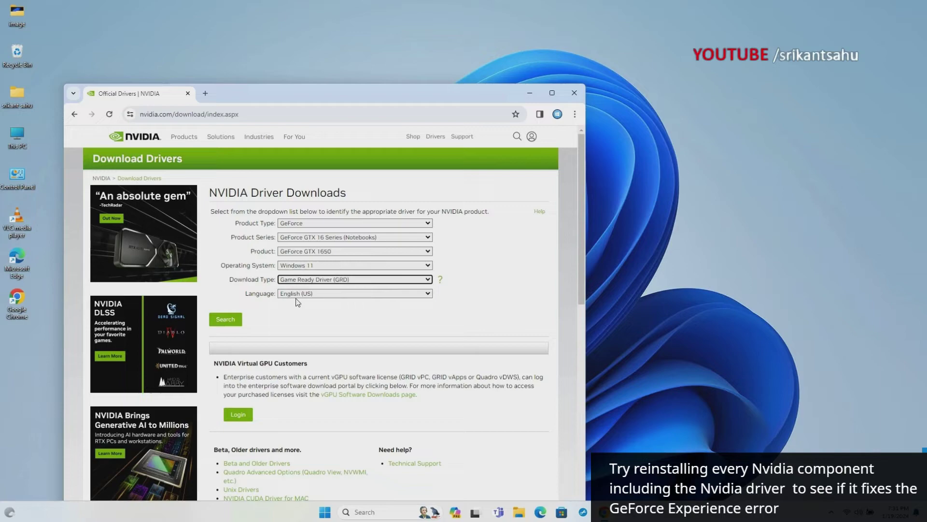
left_click(226, 319)
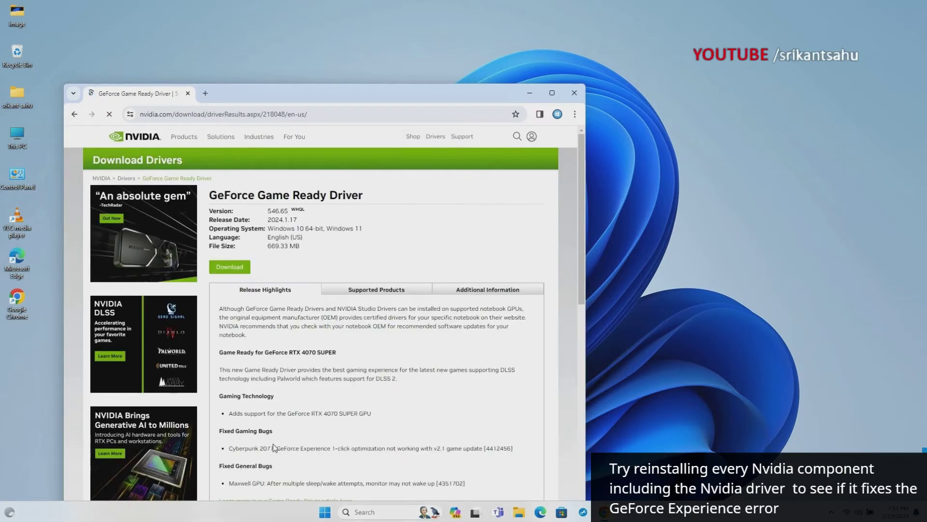
left_click(231, 268)
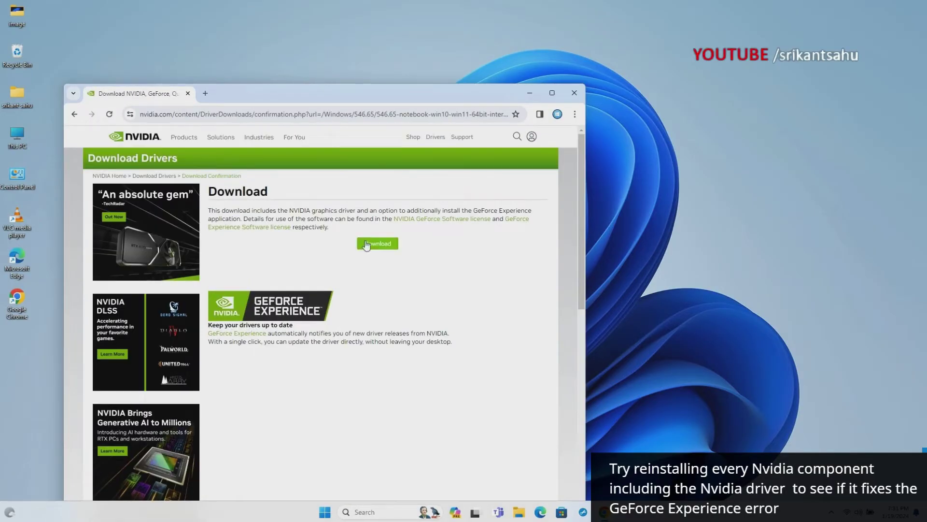
left_click(371, 244)
Step: Search for Dell driver downloads in a new tab and open the Inspiron 7591 page
key("ctrl+t")
type("del")
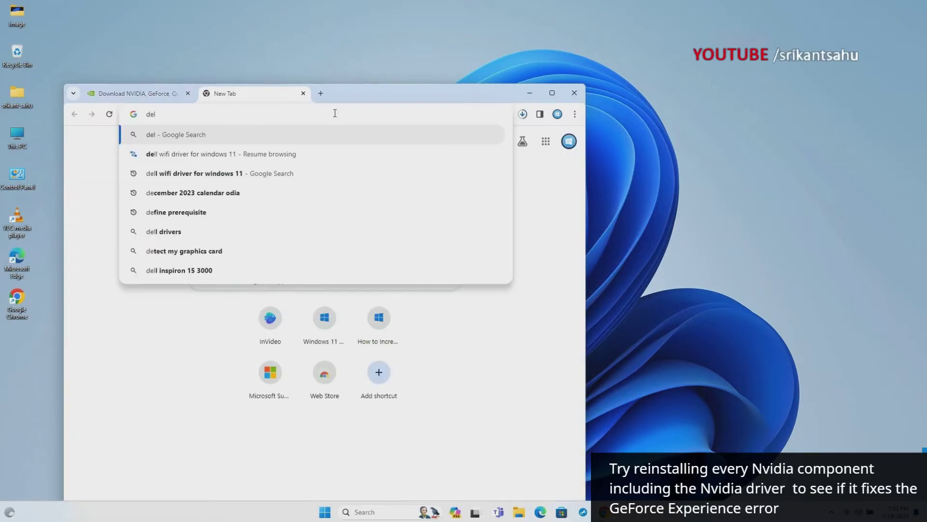
type(" driver d")
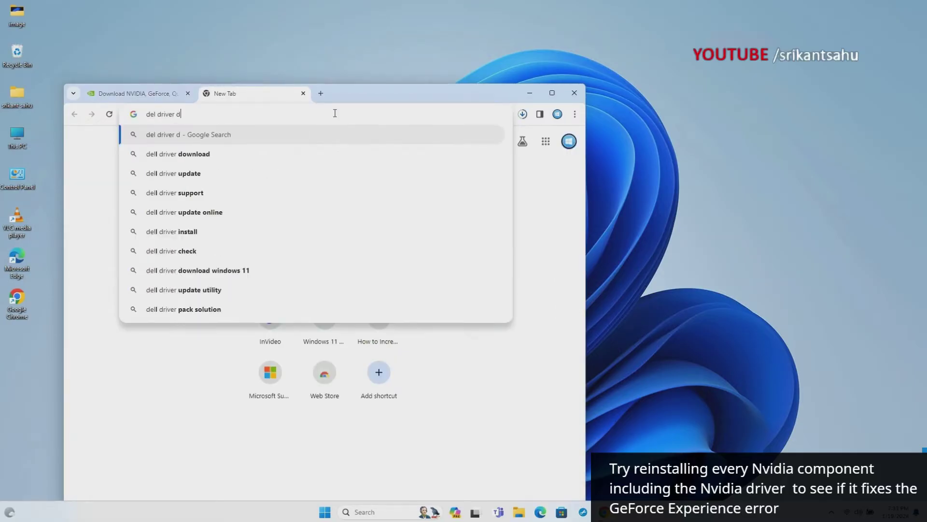
type("ownload")
key("Return")
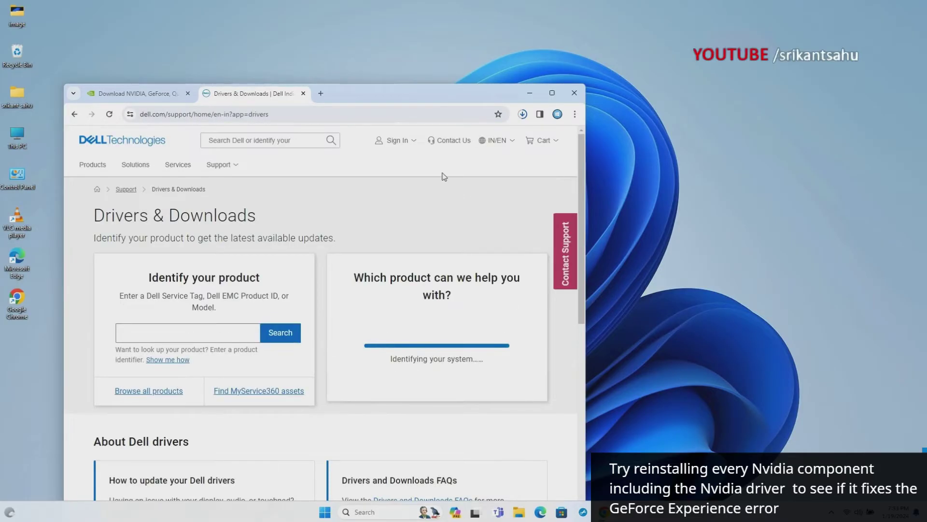
left_click_drag(401, 92, 403, 45)
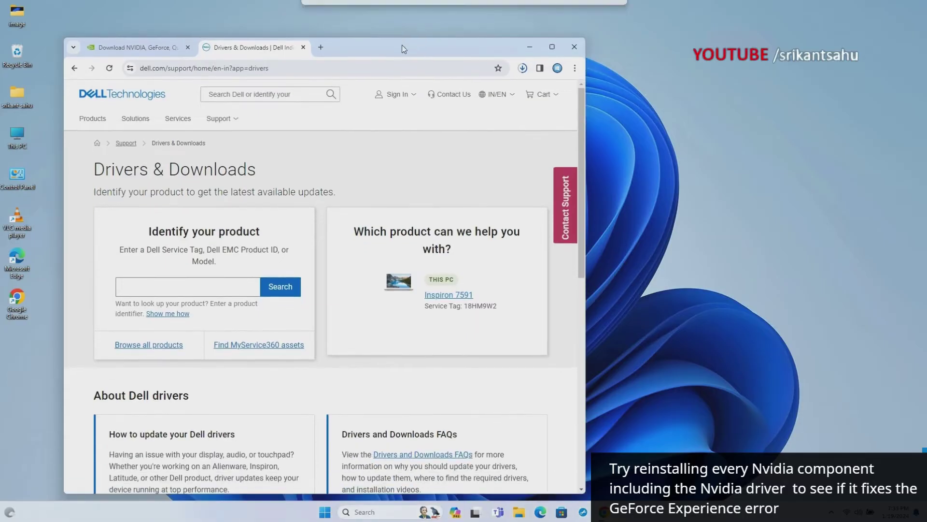
left_click(458, 297)
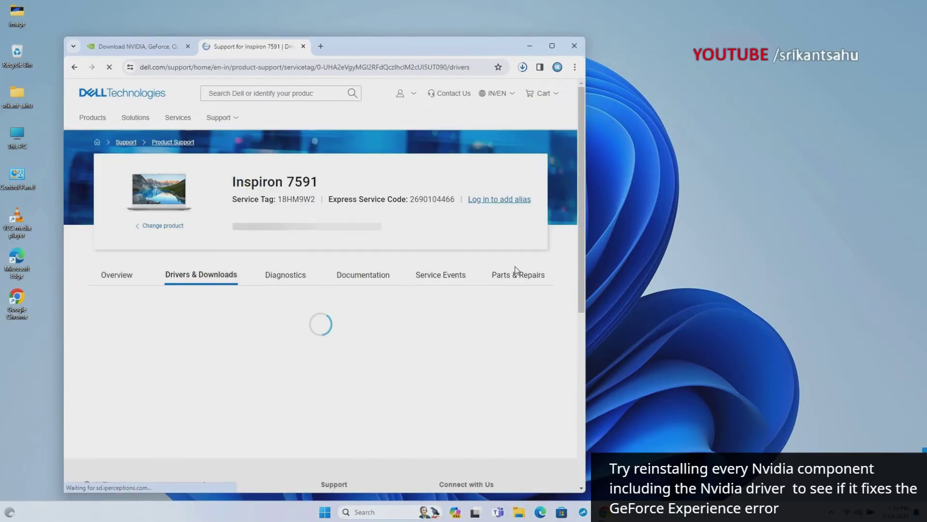
scroll(462, 301, "down", 2)
Step: Filter the Dell drivers to Windows 11 and Video, then check Chrome's downloads
left_click(452, 297)
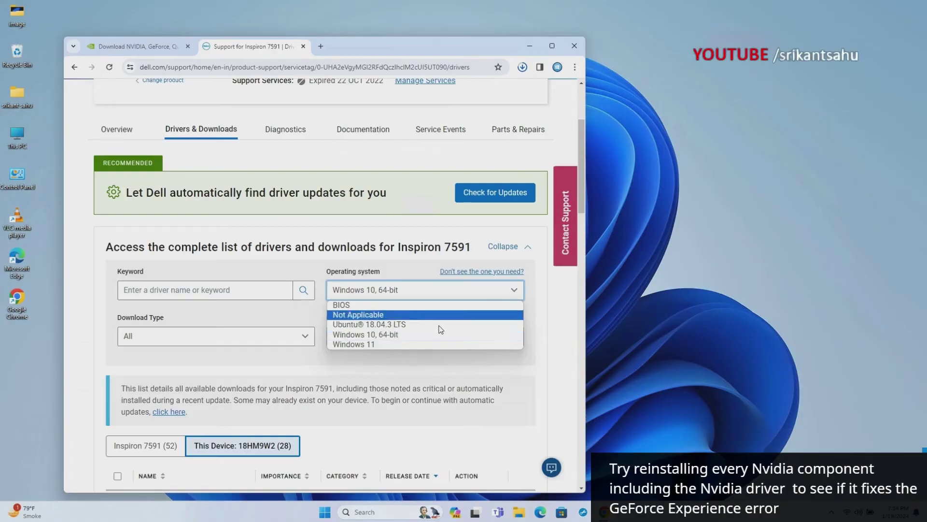
left_click(382, 344)
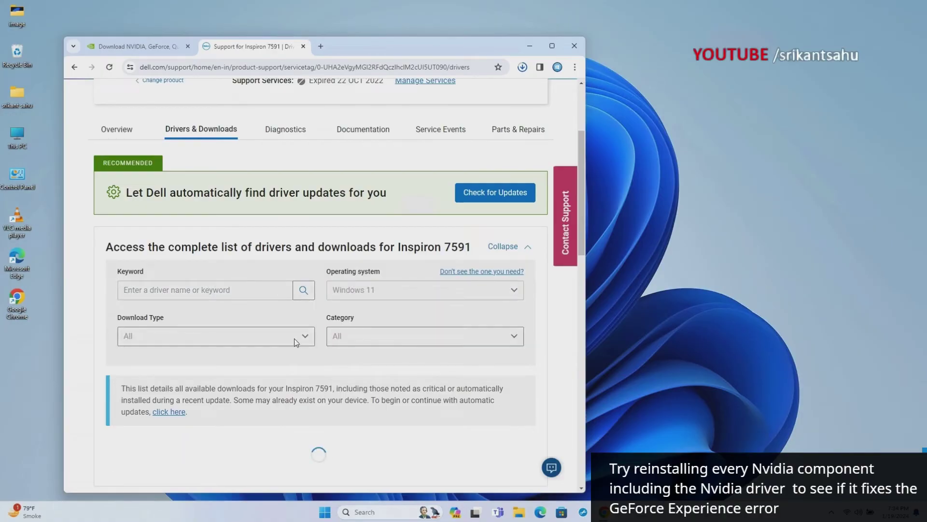
left_click(431, 341)
left_click(348, 387)
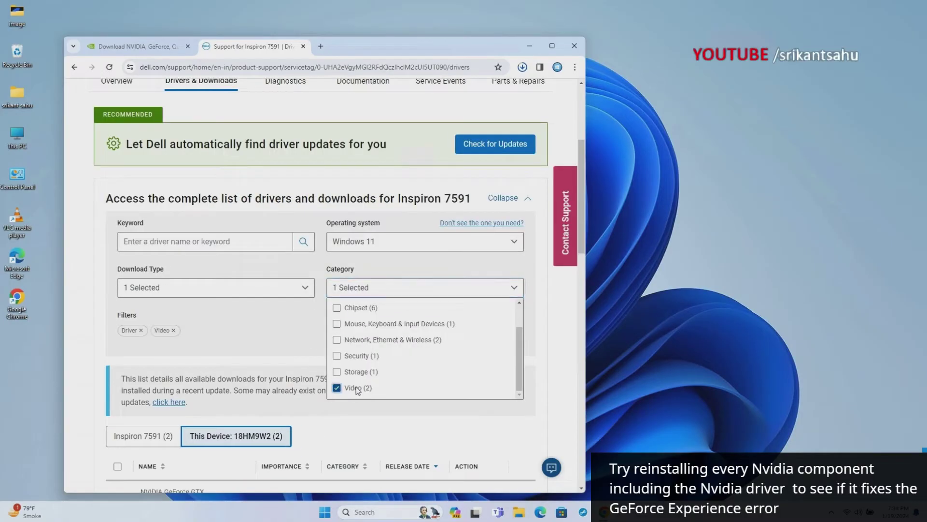
left_click(287, 426)
scroll(338, 332, "down", 3)
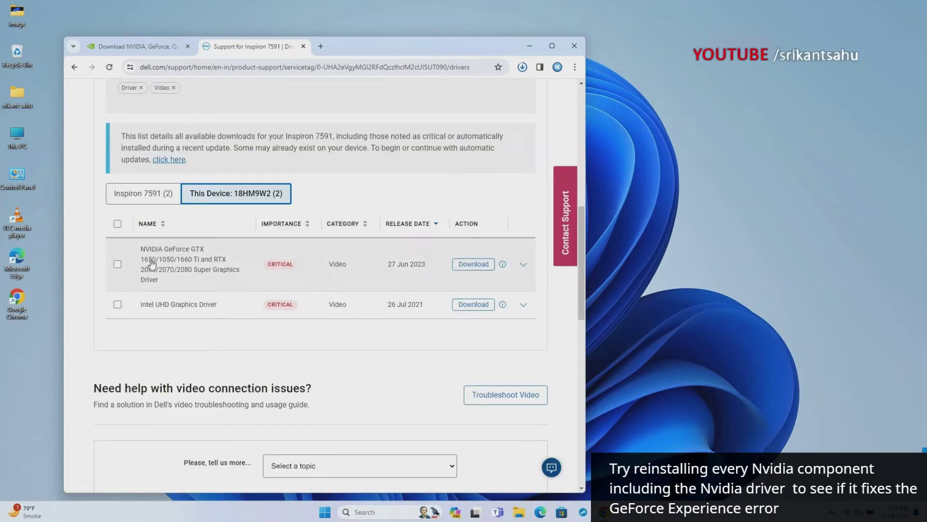
left_click(467, 266)
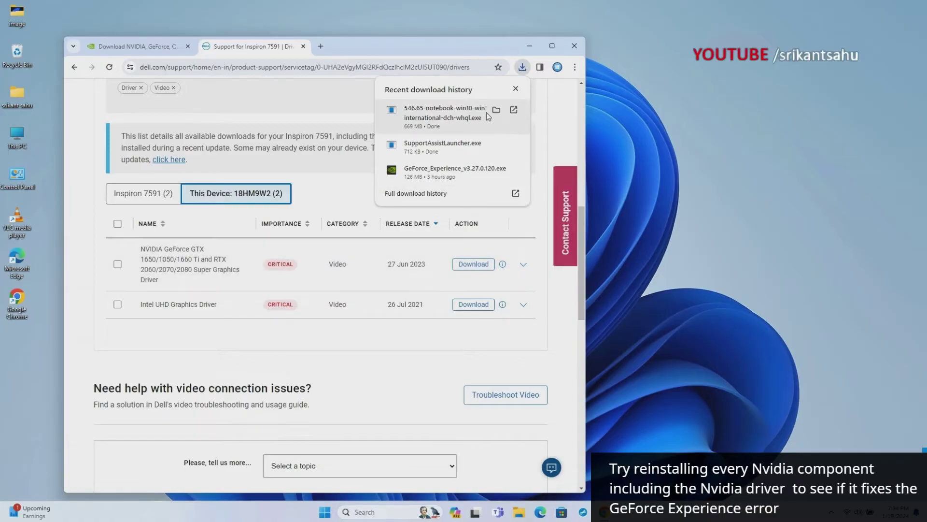
Step: Launch the downloaded 546.65 driver installer and extract its files to the default folder
left_click(496, 110)
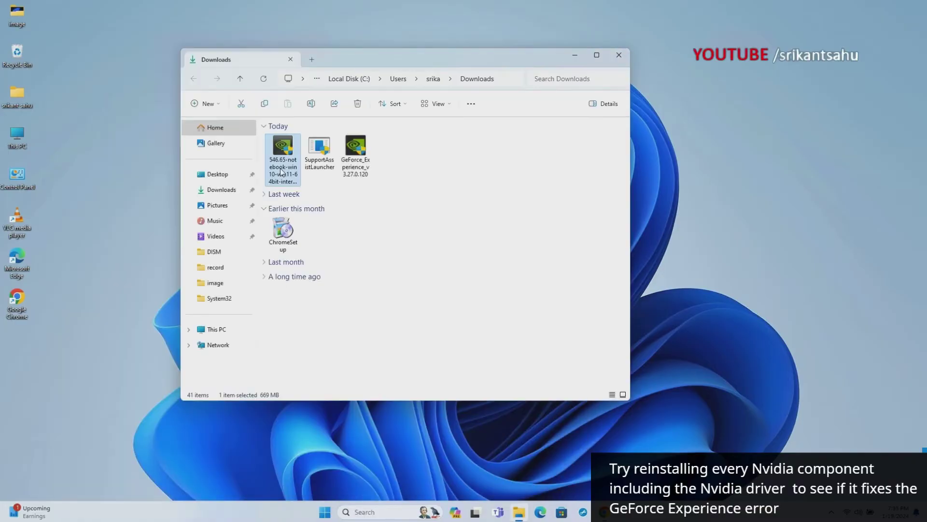
right_click(281, 161)
left_click(341, 220)
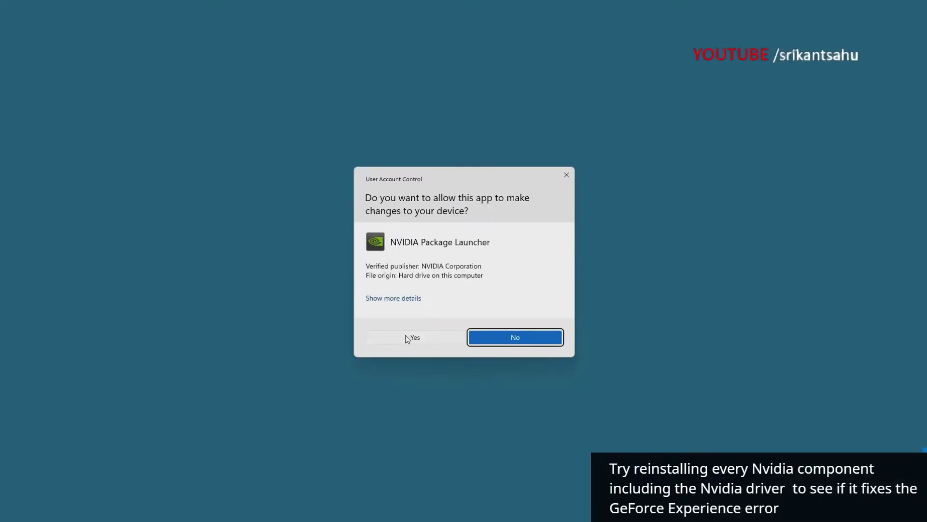
left_click(407, 336)
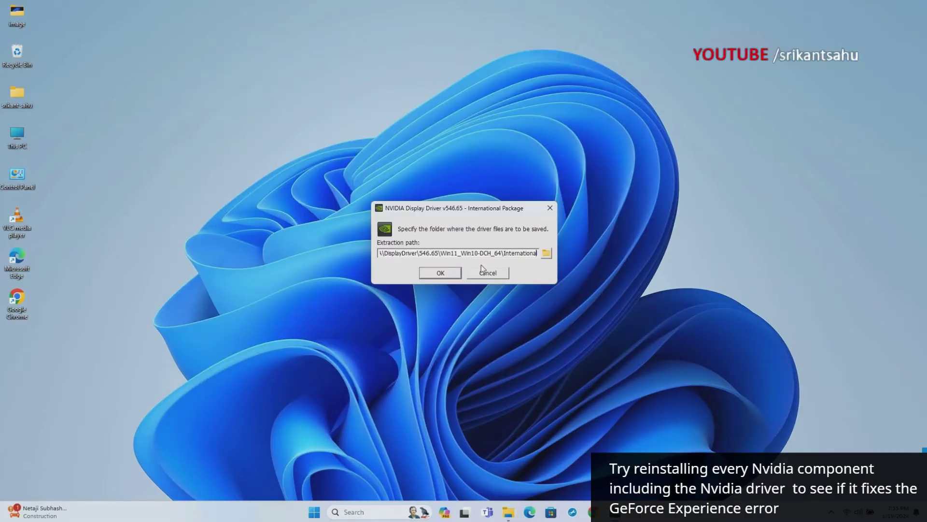
left_click(444, 273)
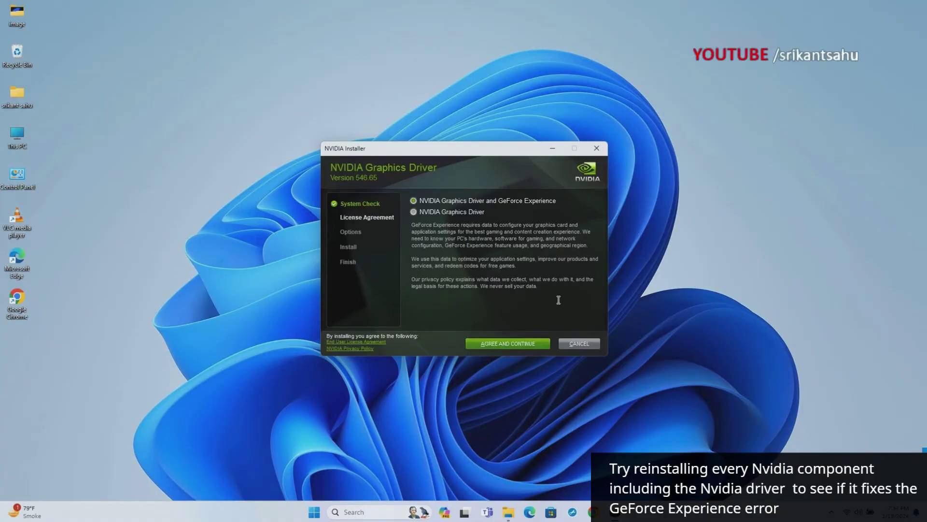
Step: Accept the license, run the Express install of driver 546.65, and close the installer
left_click(491, 343)
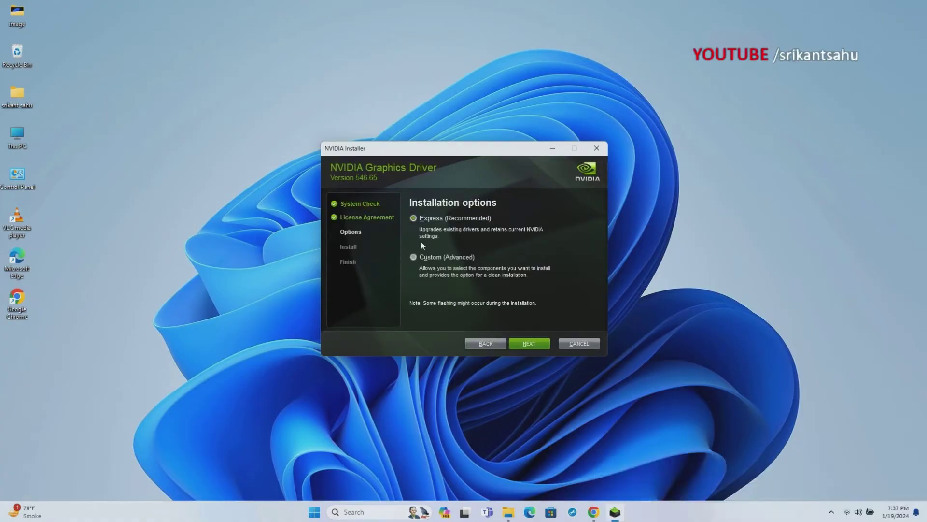
left_click(536, 343)
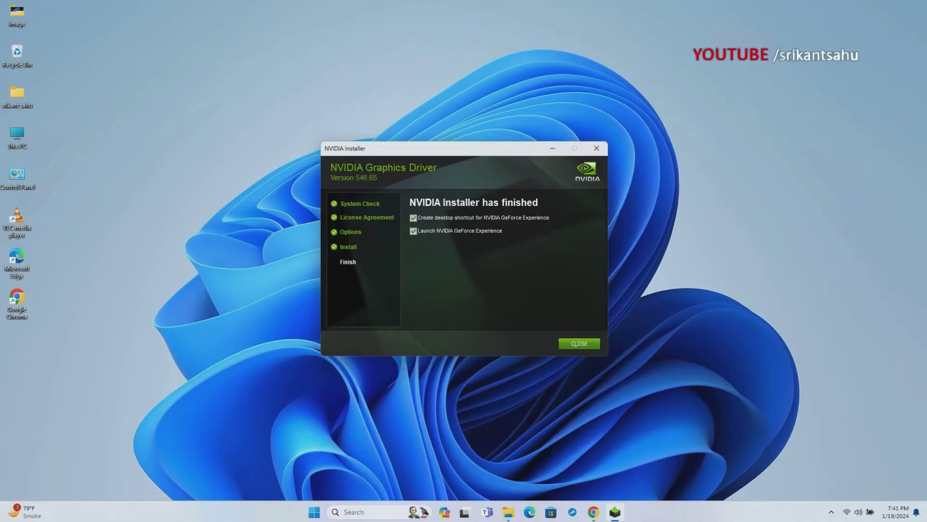
left_click(564, 344)
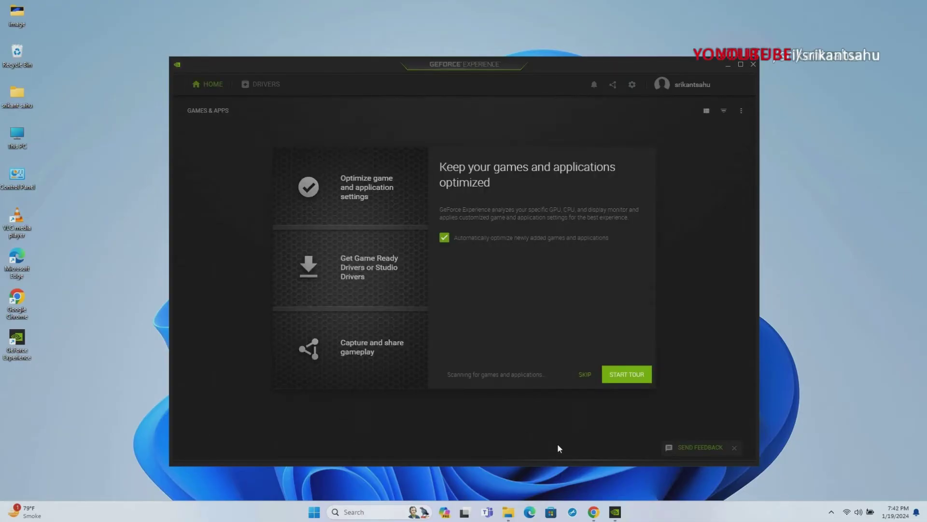
Step: Skip the GeForce Experience welcome tour and view the Drivers page showing 546.65
left_click(584, 376)
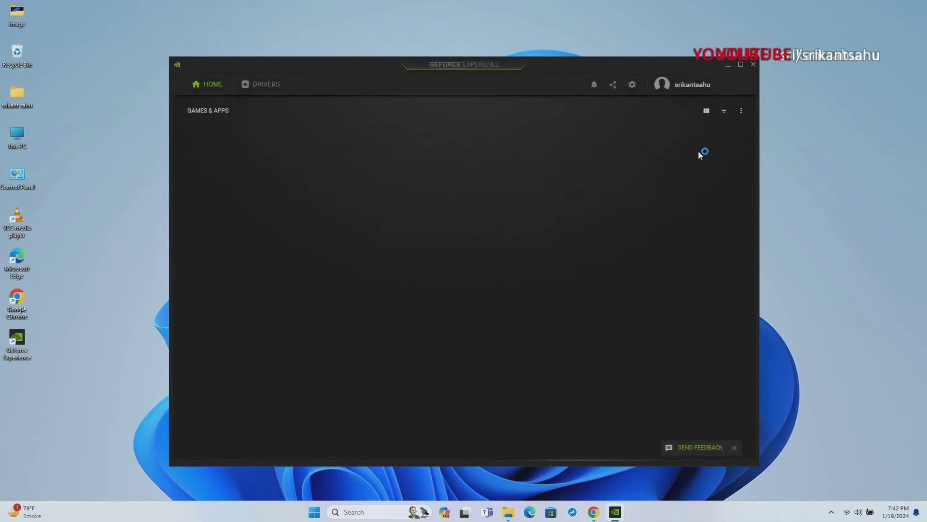
left_click(261, 84)
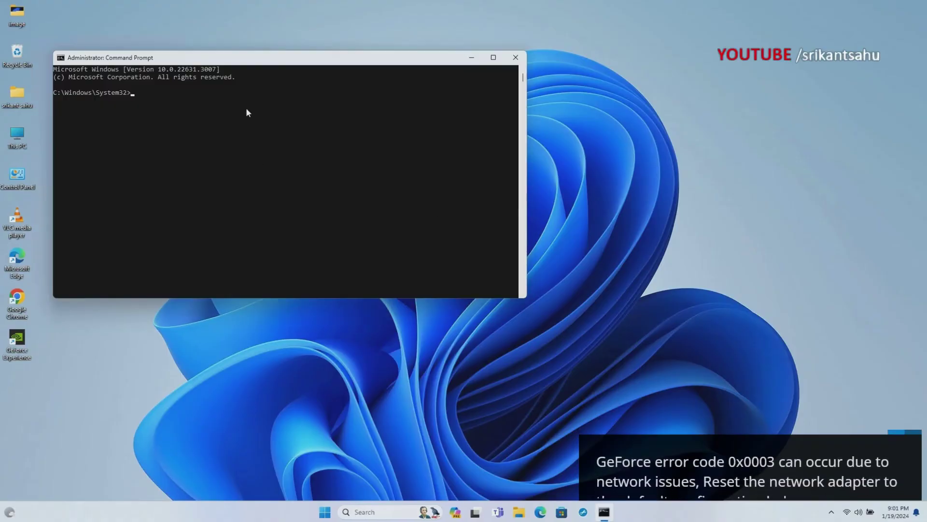
Step: Run 'netsh winsock reset', close Command Prompt, and show the Start menu power options
left_click_drag(210, 58, 356, 70)
type("n")
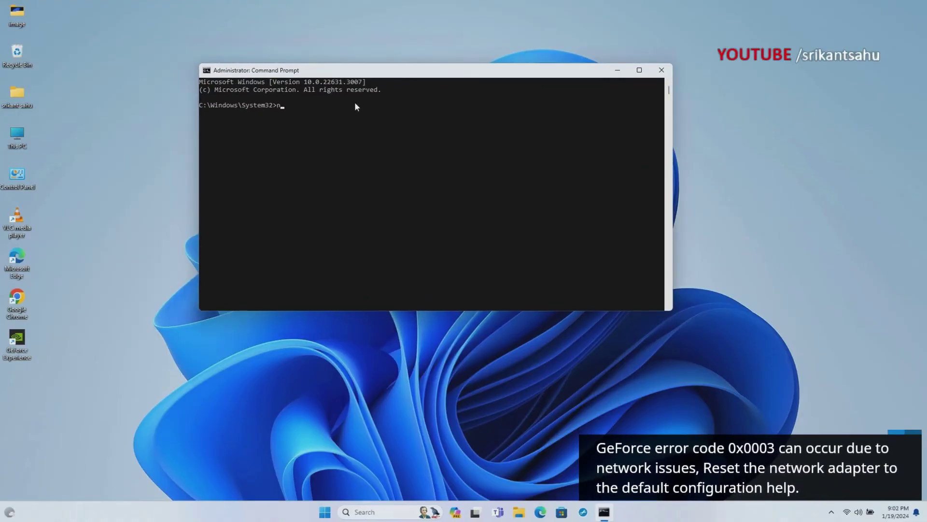
type("etsh wi")
type("nsock reset")
key("Return")
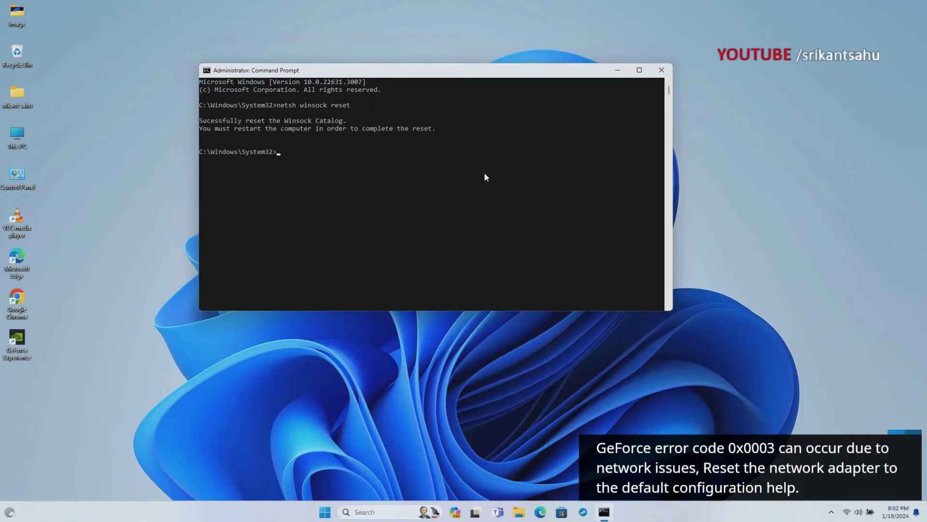
left_click(661, 70)
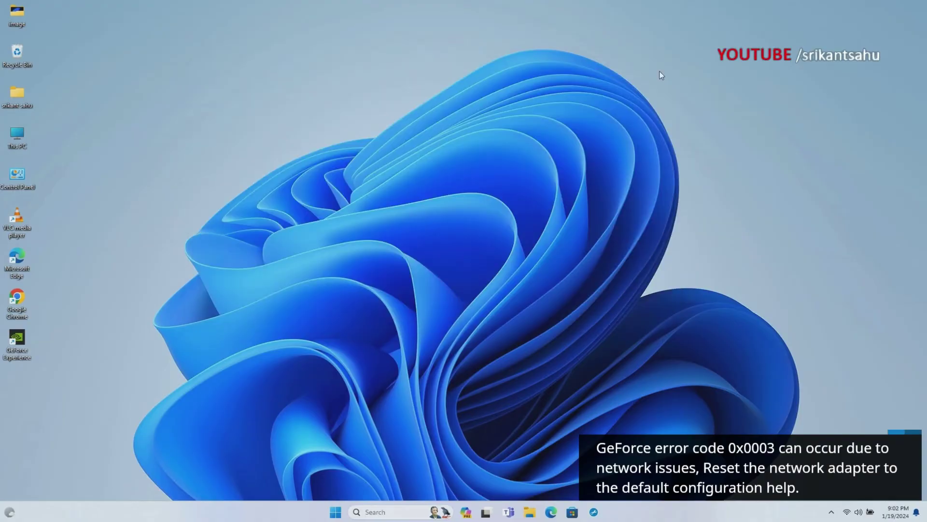
left_click(335, 511)
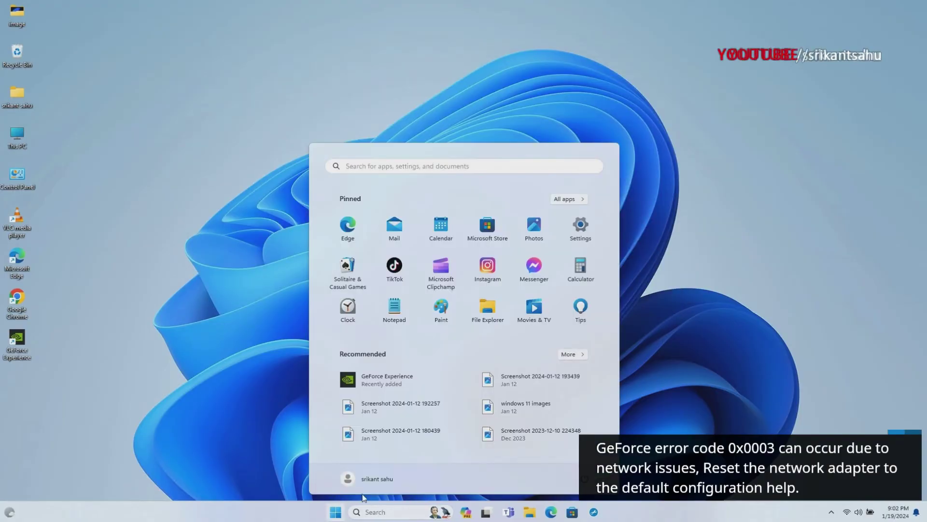
left_click(577, 478)
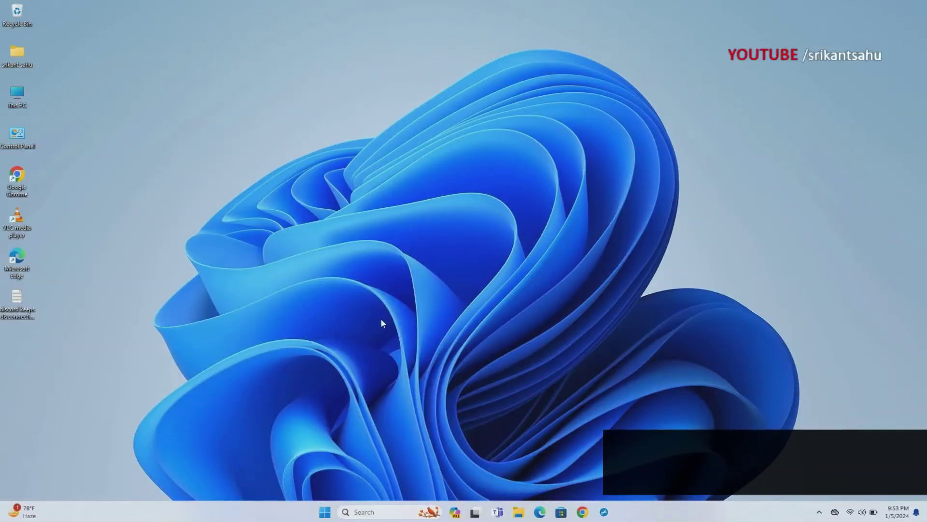
Step: Check for updates in Settings > Windows Update, starting the Defender security intelligence update
left_click(325, 513)
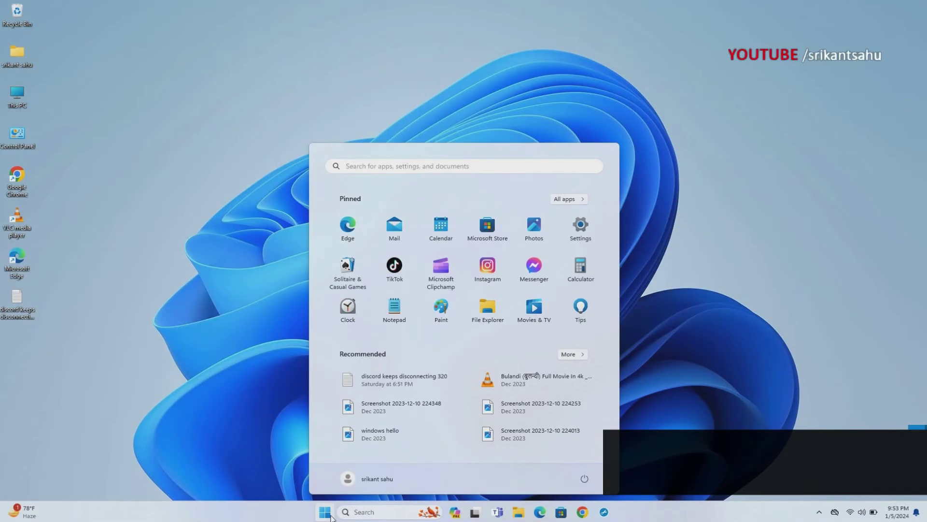
left_click(576, 240)
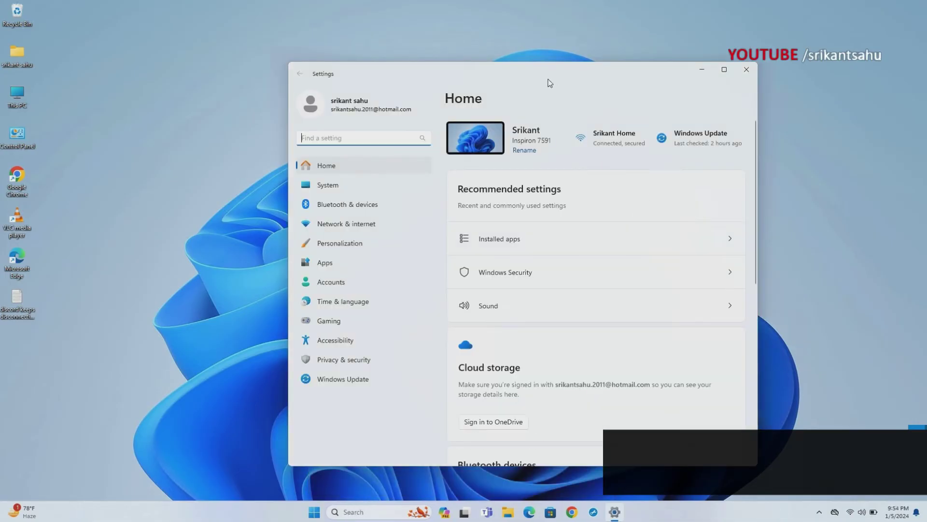
left_click_drag(548, 80, 549, 55)
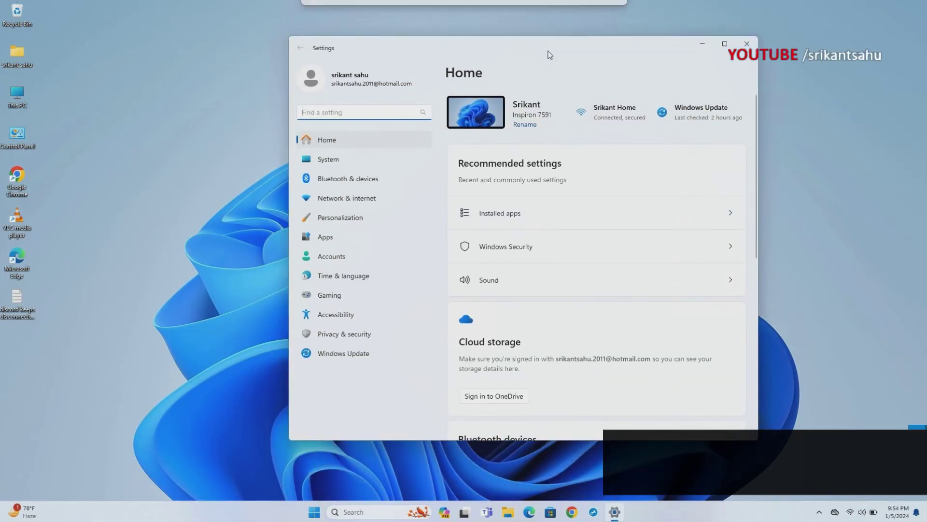
left_click(336, 354)
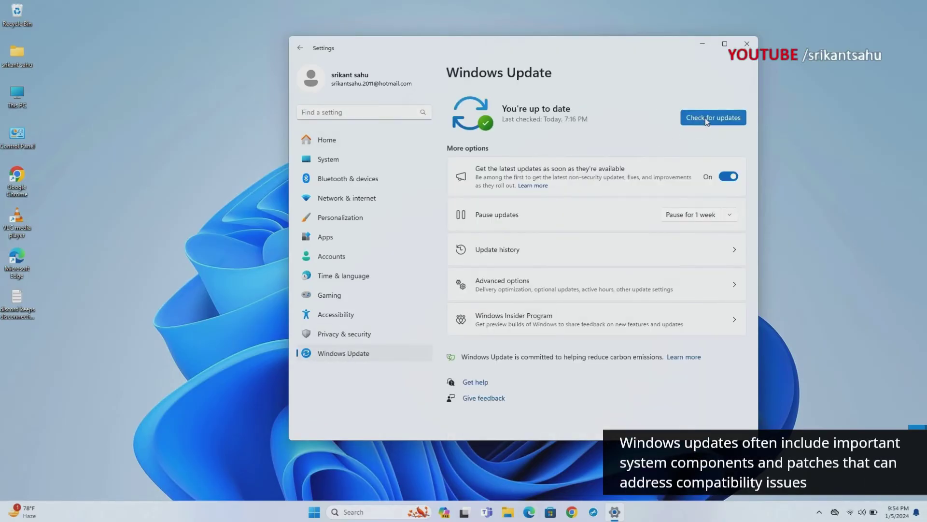
left_click(706, 120)
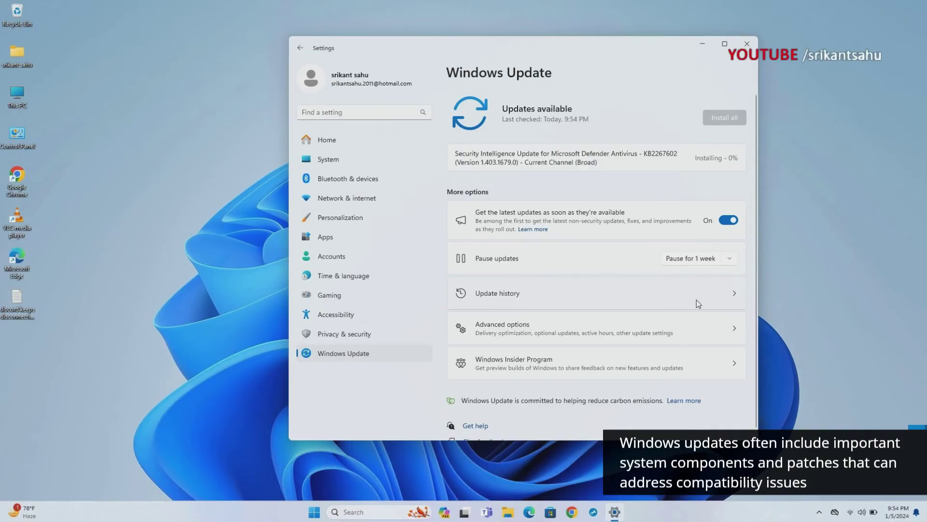
left_click_drag(512, 42, 453, 44)
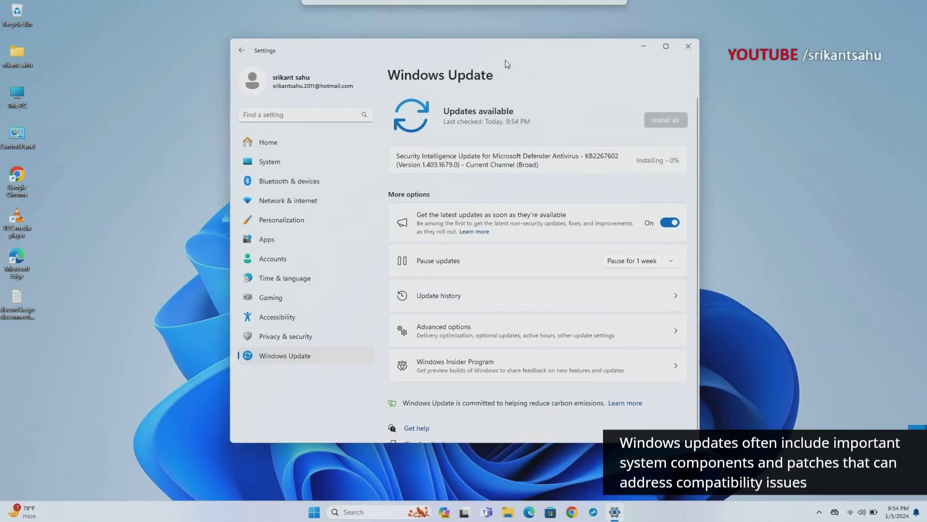
Step: Select the optional NVIDIA - Display 31.0.15.3209 driver update and download and install it
left_click(678, 335)
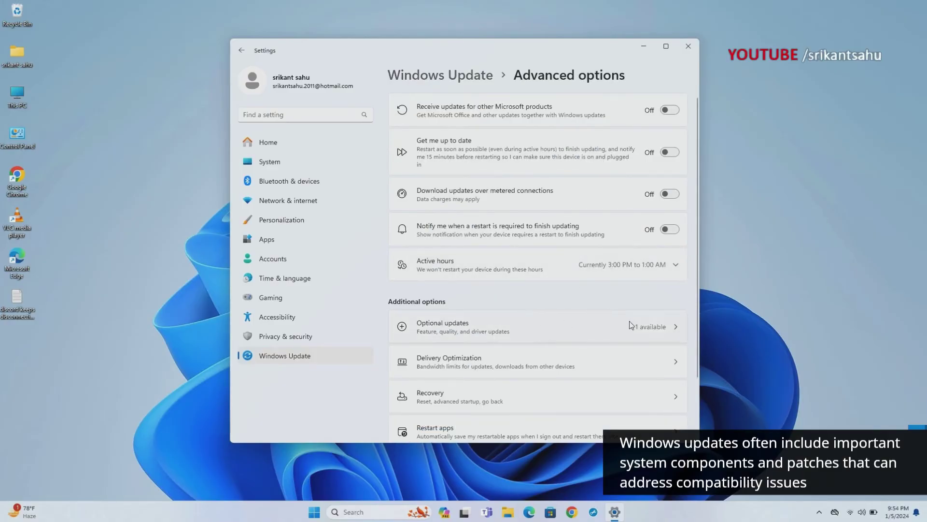
left_click(670, 329)
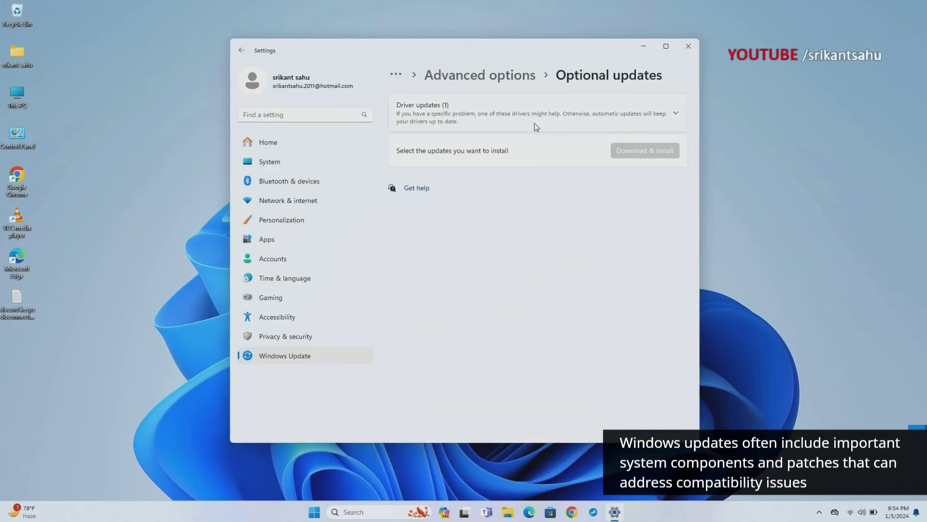
left_click(672, 113)
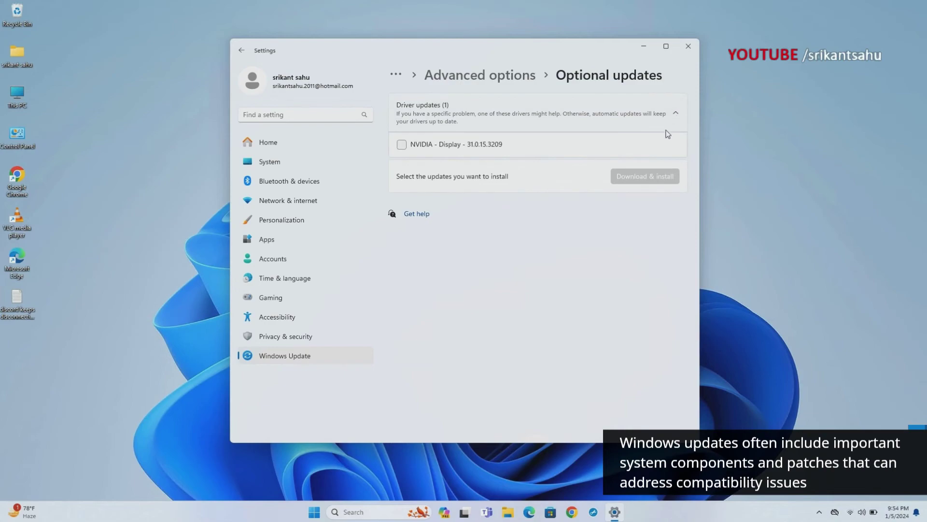
left_click(402, 145)
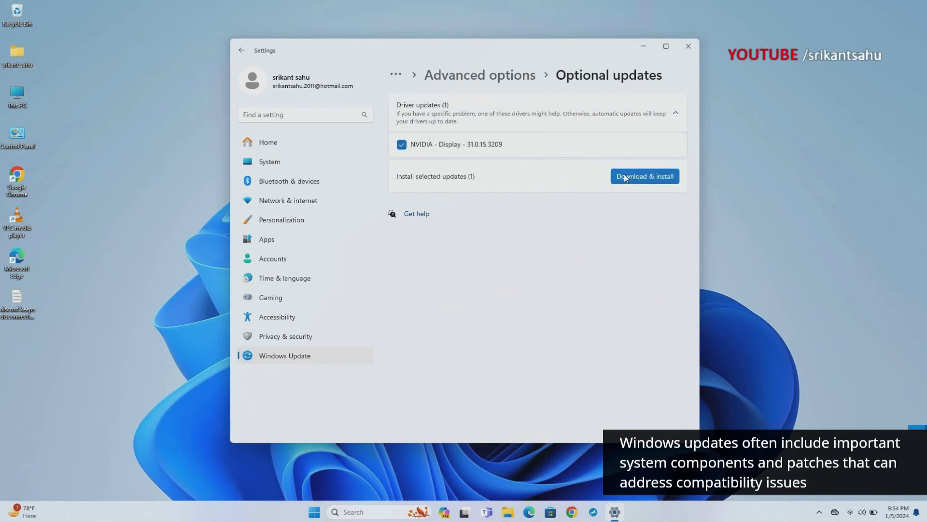
left_click(624, 176)
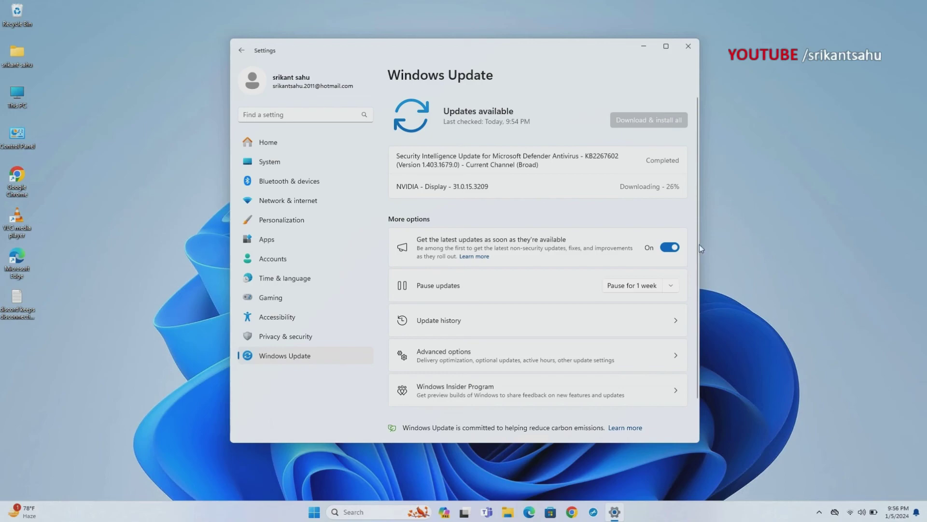
Step: Minimize the Windows Update Settings window and show the Start menu
left_click(643, 48)
left_click(315, 516)
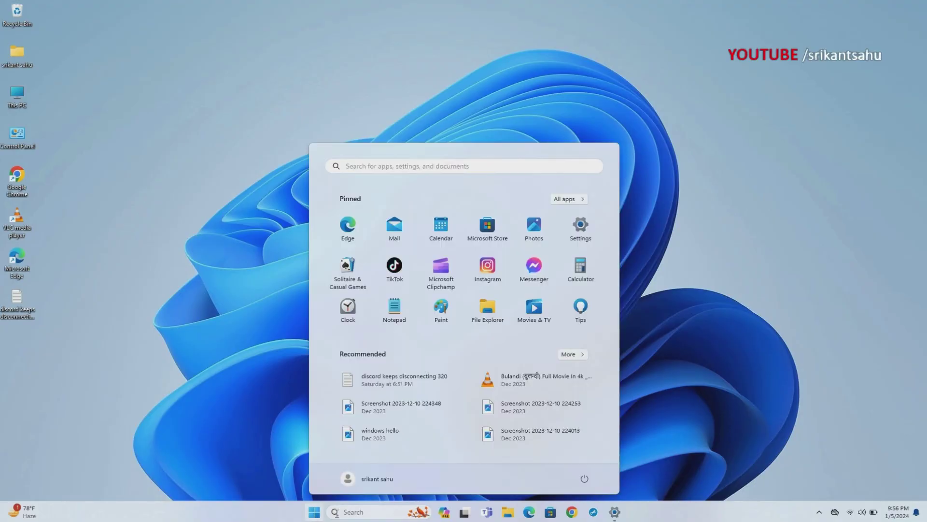